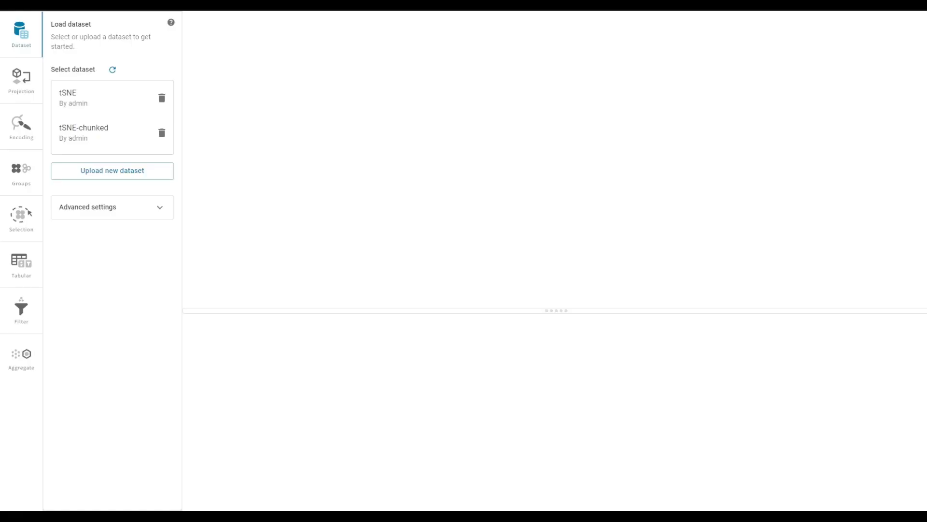
Step: Upload the direct_arylation dataset and load it into the scatter plot
left_click(114, 174)
double_click(121, 60)
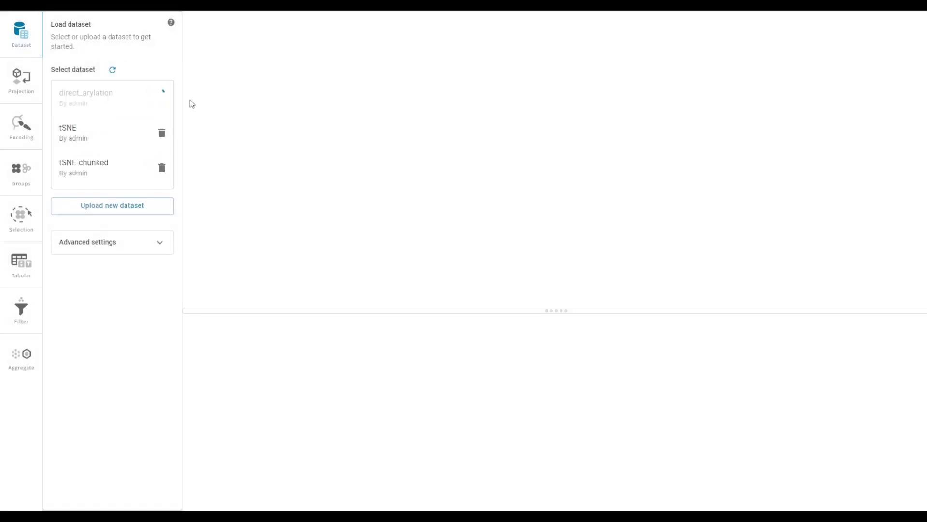
left_click(124, 100)
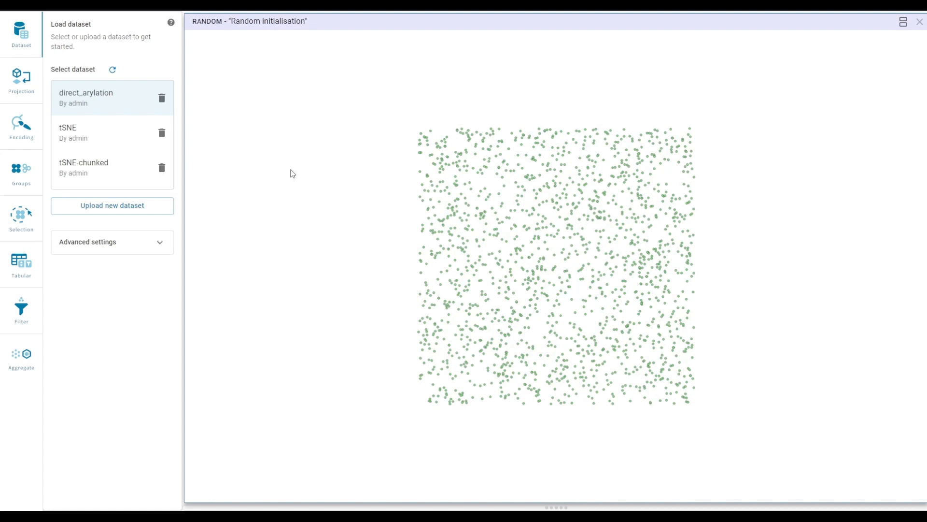
Step: Open the t-SNE projection settings and review the feature groups, collapsing Default and looking through the base features
left_click(28, 83)
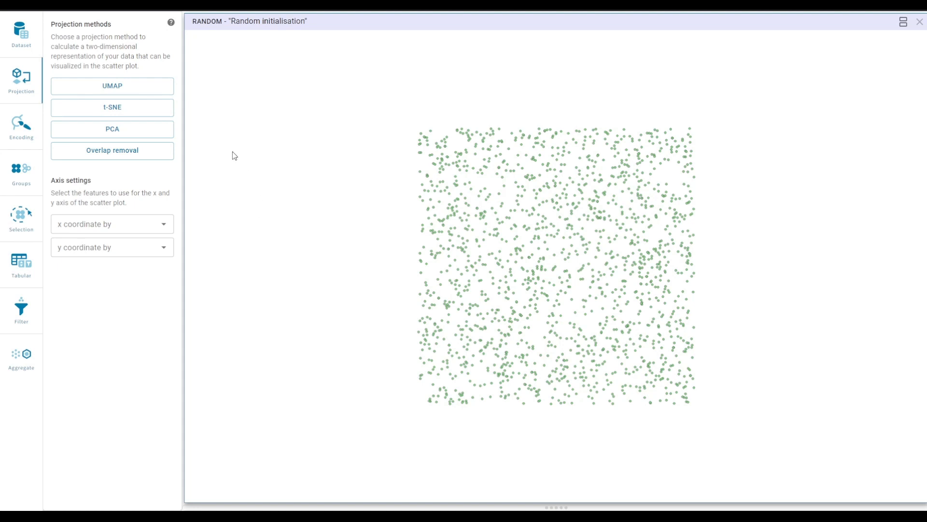
left_click(166, 108)
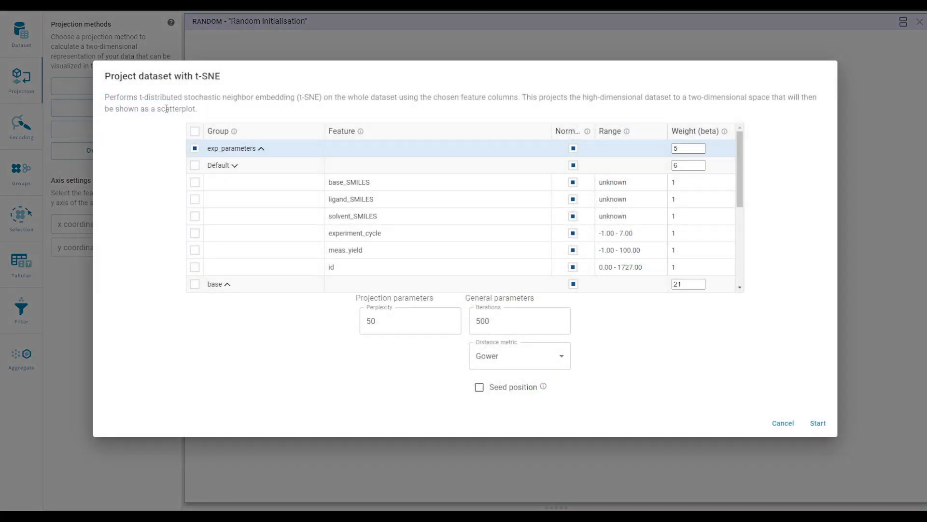
left_click(262, 149)
left_click(262, 150)
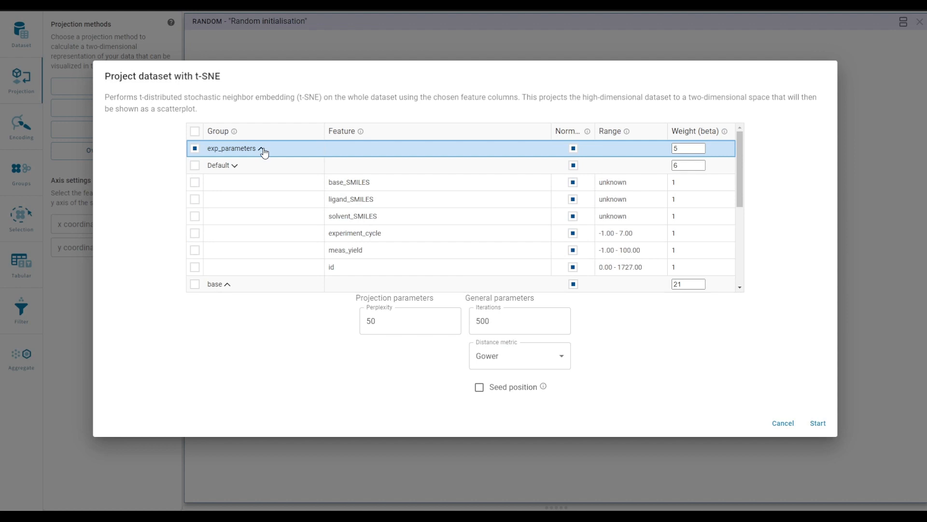
left_click(236, 165)
left_click(227, 182)
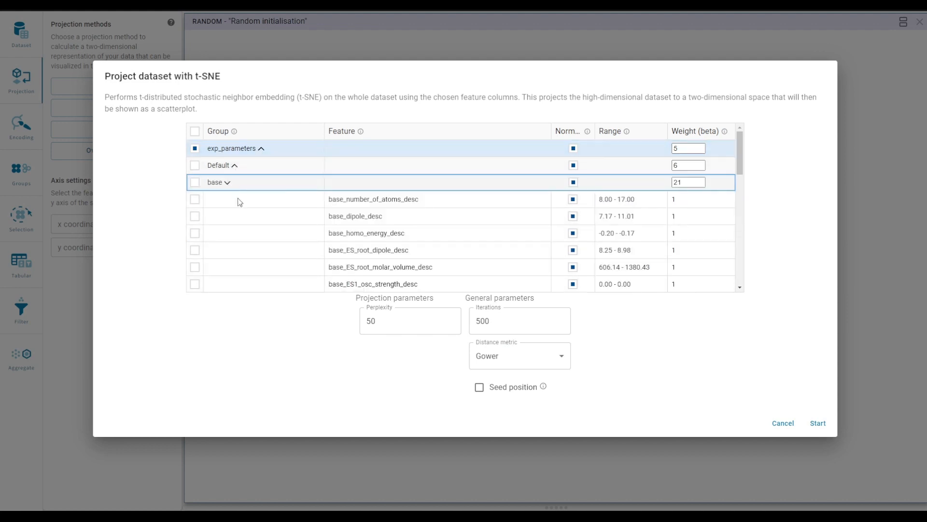
scroll(259, 227, "down", 1)
scroll(261, 230, "up", 1)
left_click(227, 182)
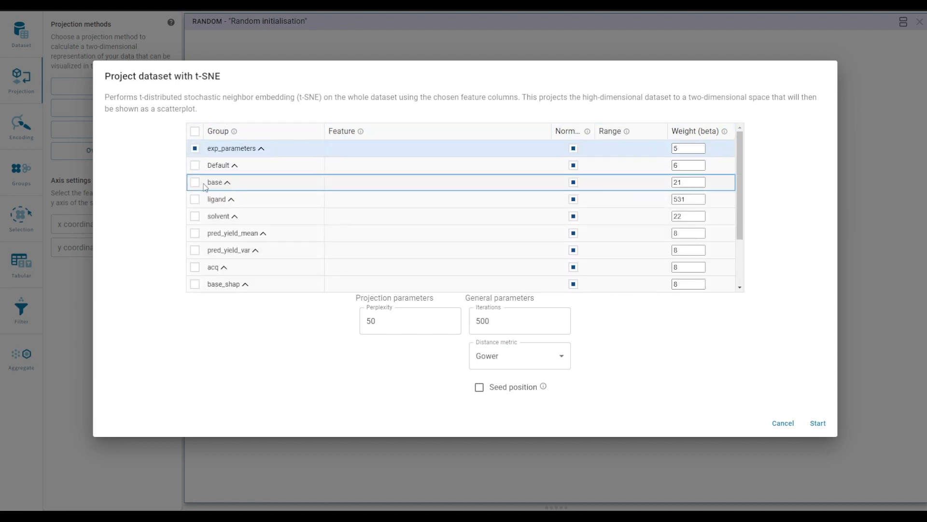
Step: Include the base, ligand and solvent feature groups in the t-SNE projection
left_click(195, 182)
left_click(196, 199)
left_click(195, 216)
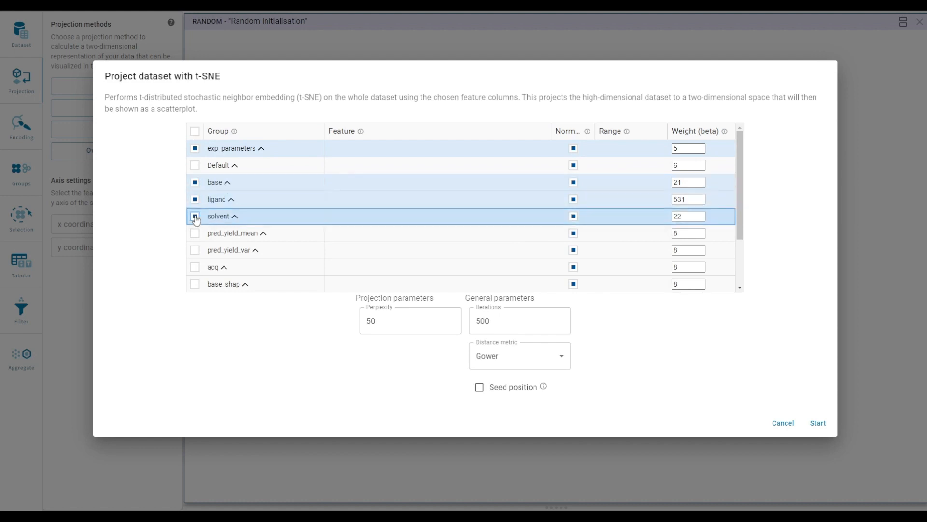
Step: Set the group weights to 1 for base, 3 for ligand and 1 for solvent, and run the projection
double_click(680, 182)
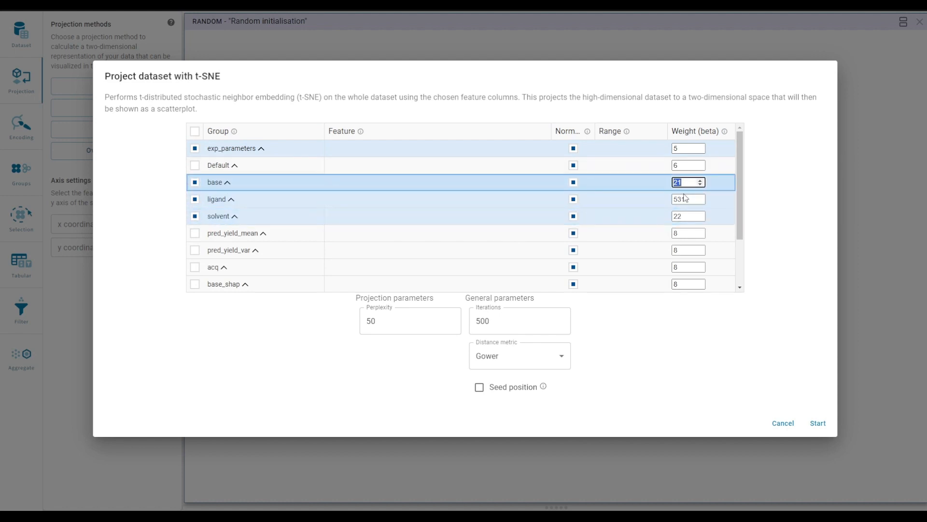
type("1")
double_click(680, 200)
type("3")
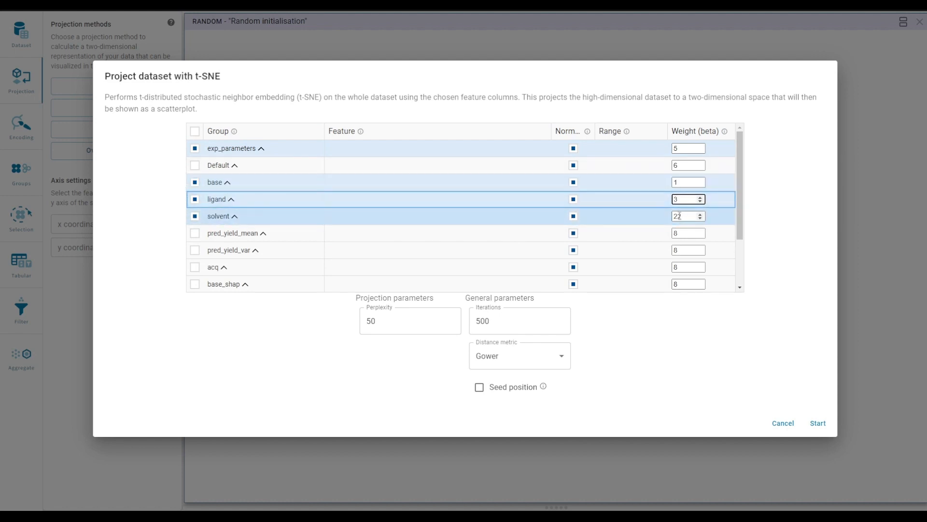
double_click(680, 216)
type("1")
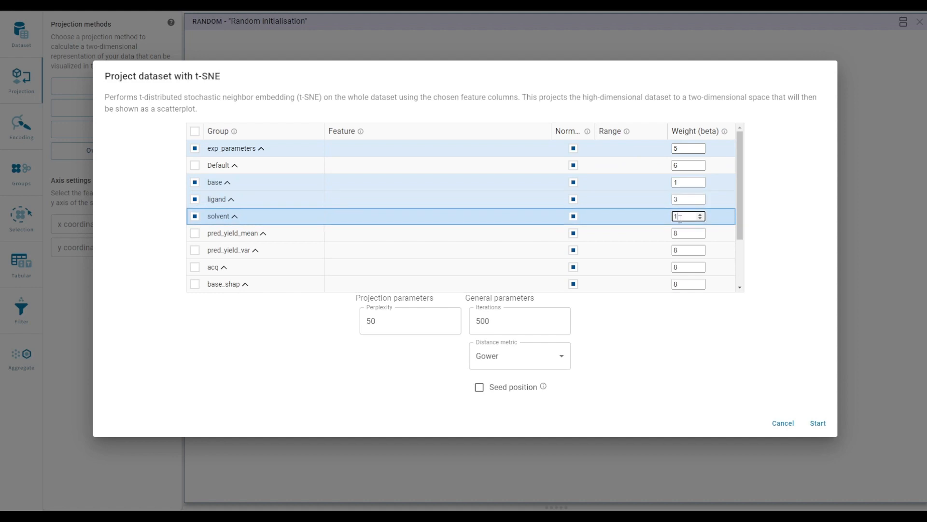
left_click(817, 424)
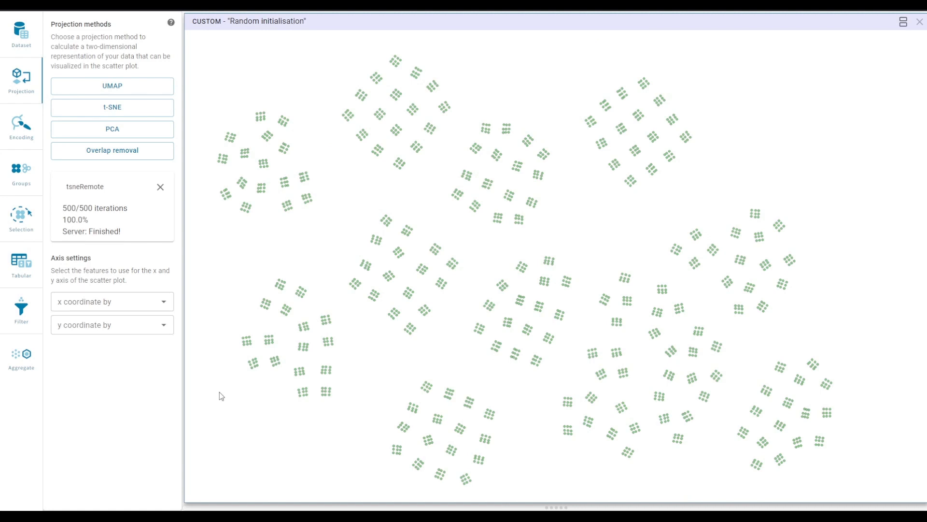
Step: Color the scatter plot points by ligand_SMILES and set the size scale to 2
left_click(21, 125)
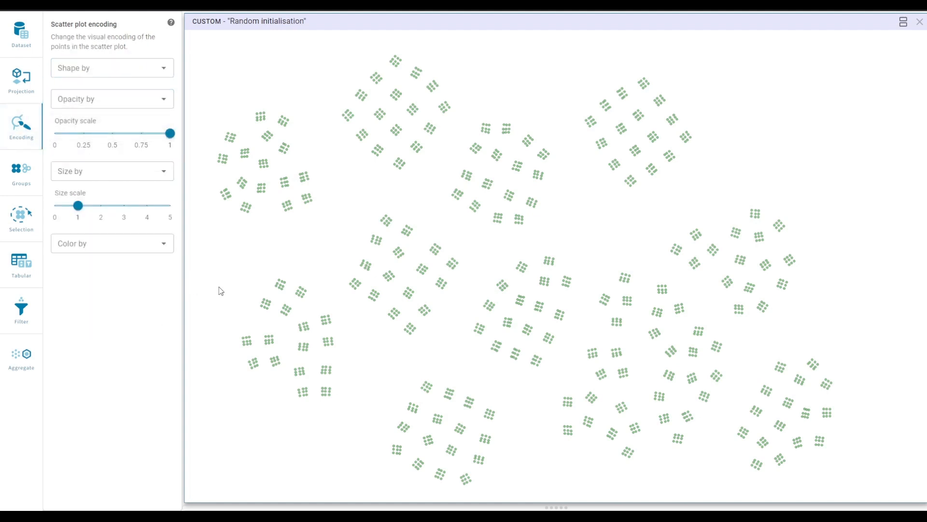
left_click(115, 249)
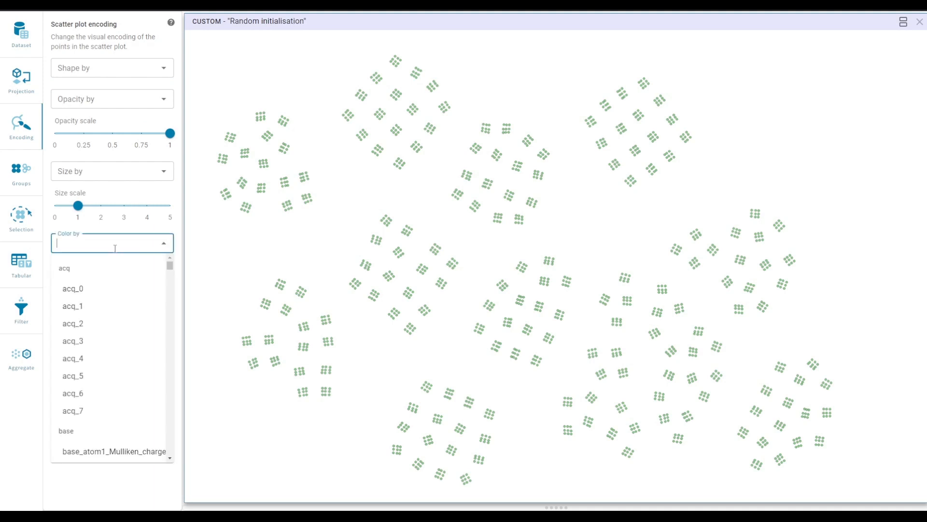
type("lig")
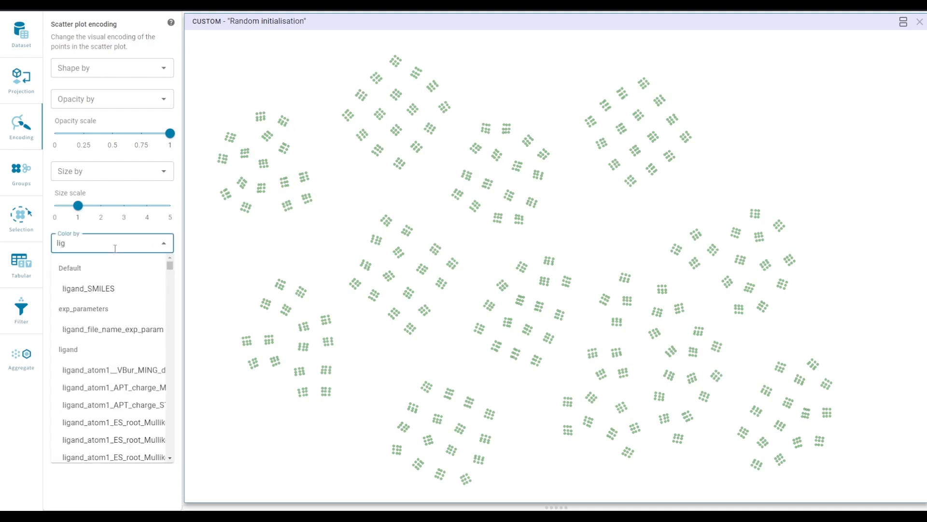
left_click(111, 288)
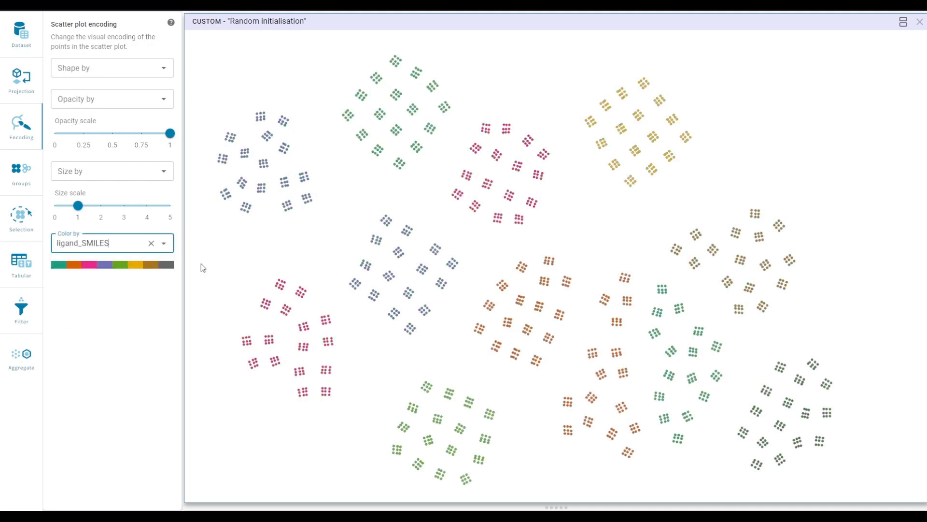
left_click(100, 206)
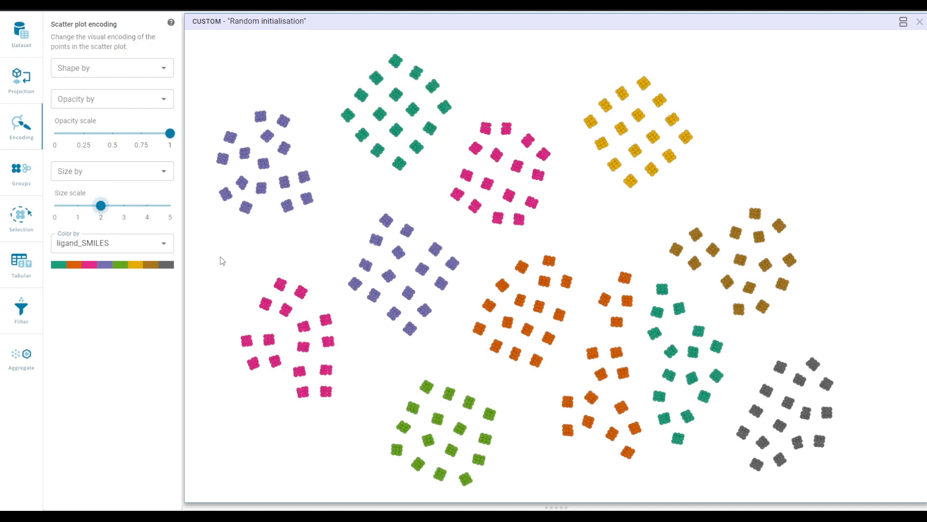
Step: Select the upper-left purple cluster, examine its feature distributions in the selection summary, and clear the selection
mouse_move(217, 226)
left_mouse_down()
mouse_move(326, 216)
mouse_move(285, 111)
mouse_move(243, 98)
mouse_move(201, 172)
mouse_move(204, 196)
left_mouse_up()
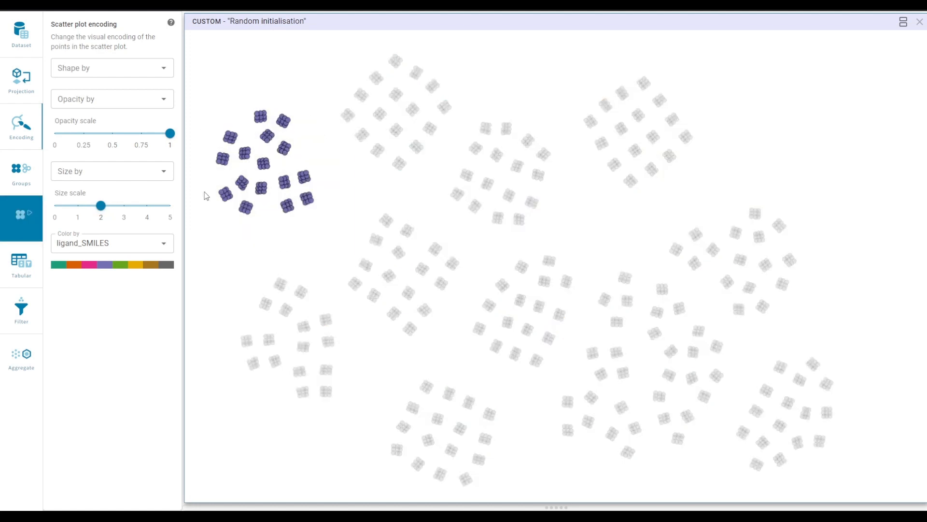
left_click(30, 227)
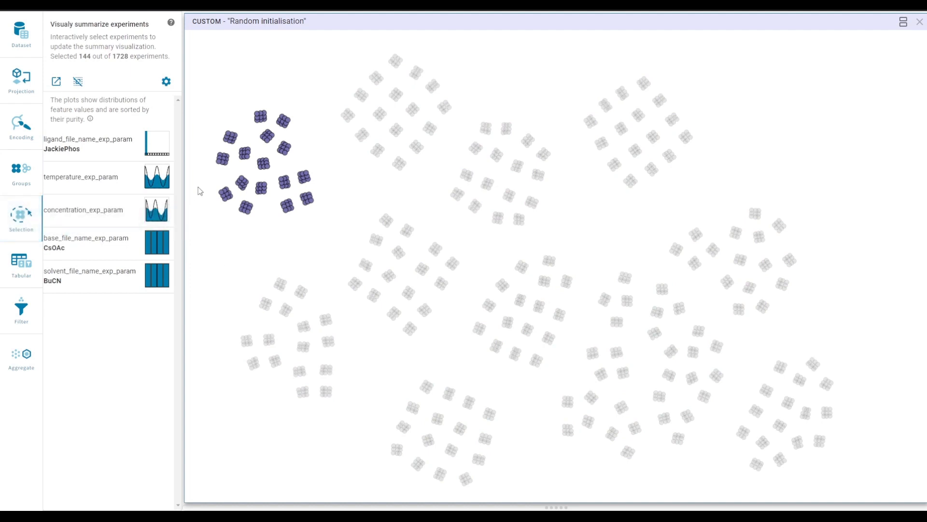
mouse_move(147, 146)
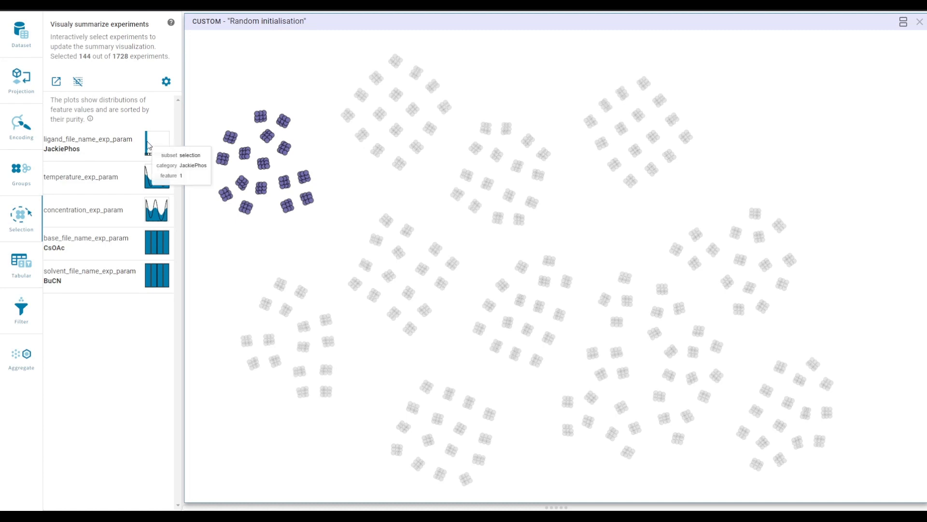
mouse_move(169, 187)
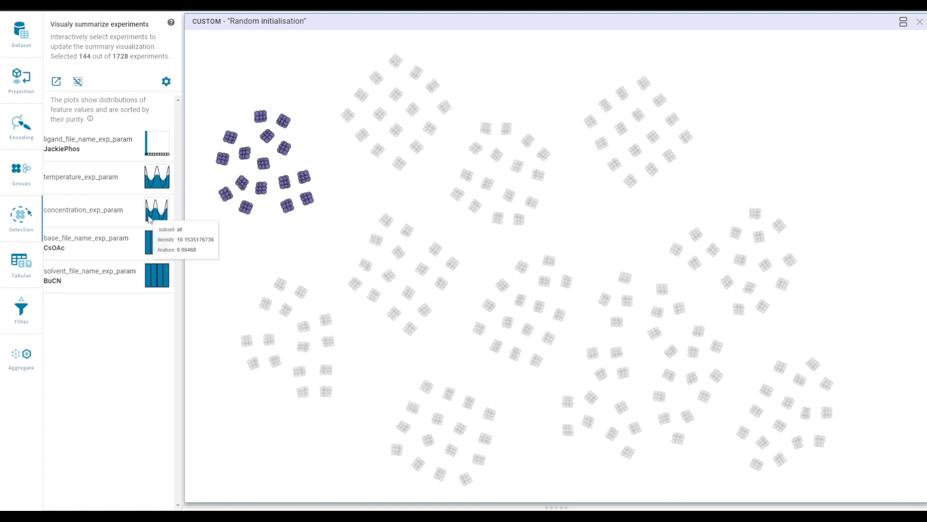
left_click(230, 275)
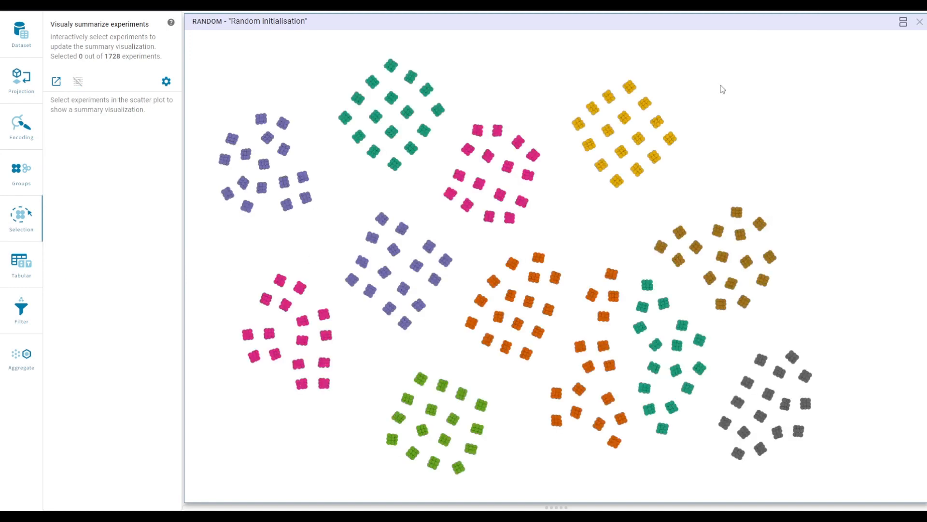
Step: Add a second scatter plot view beside the first and color its points by solvent_SMILES
left_click(902, 29)
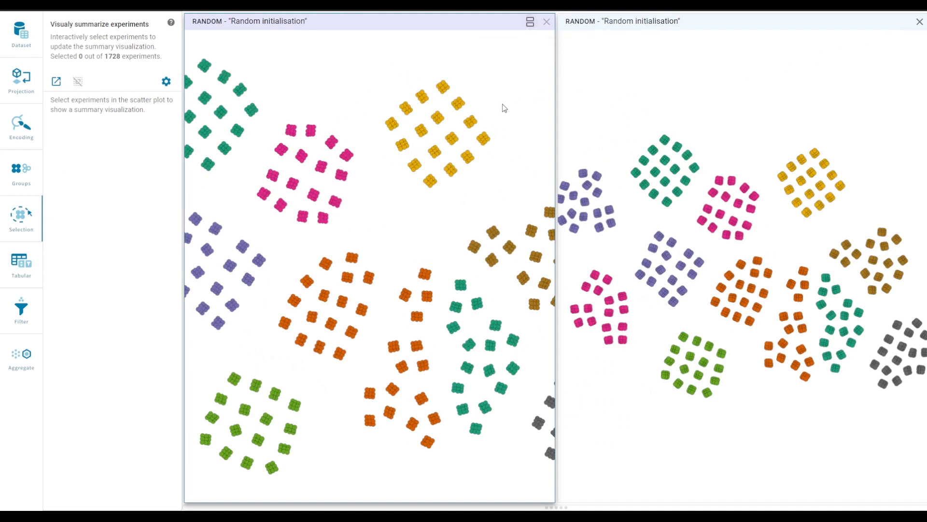
left_click(23, 131)
left_click(93, 245)
type("solve")
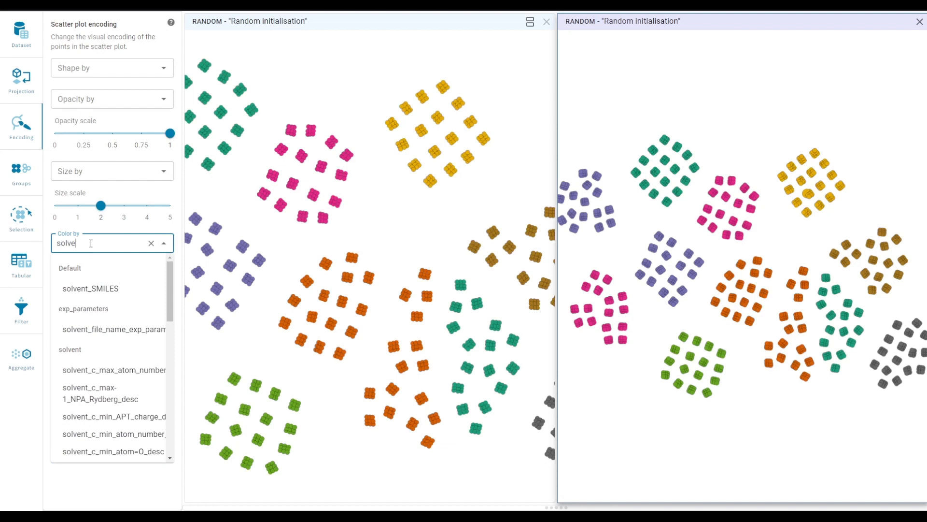
left_click(102, 289)
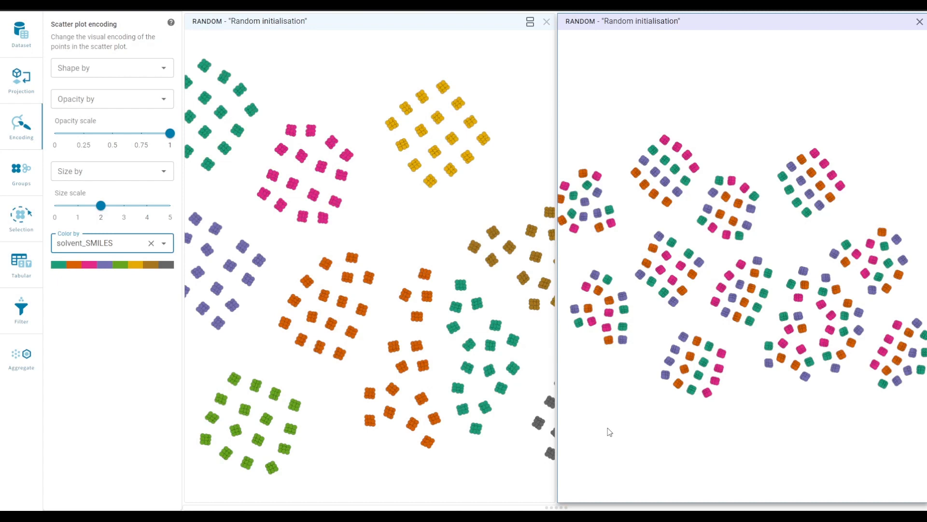
Step: Select one small purple subcluster in the second plot, examine its feature summary, clear the selection and close that plot
scroll(623, 358, "up", 5)
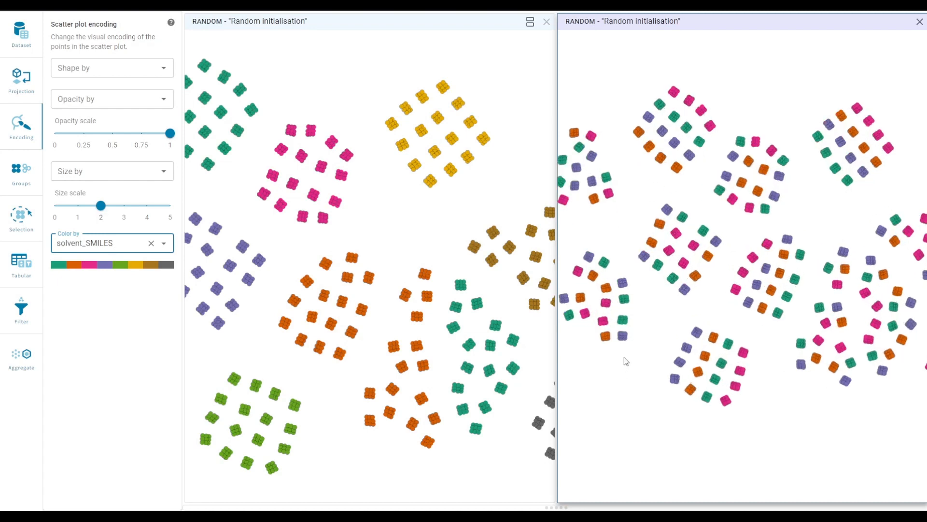
mouse_move(639, 292)
left_mouse_down()
mouse_move(624, 289)
mouse_move(626, 341)
mouse_move(637, 297)
left_mouse_up()
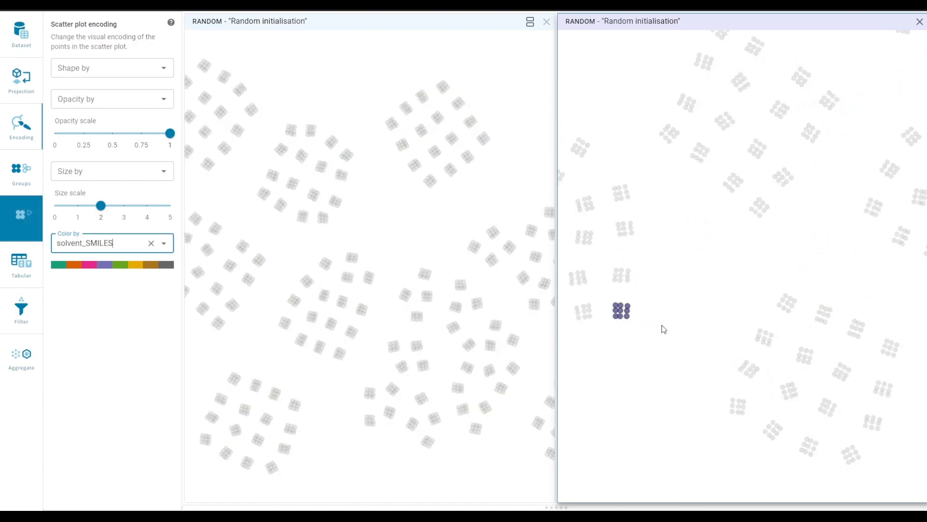
left_click(21, 216)
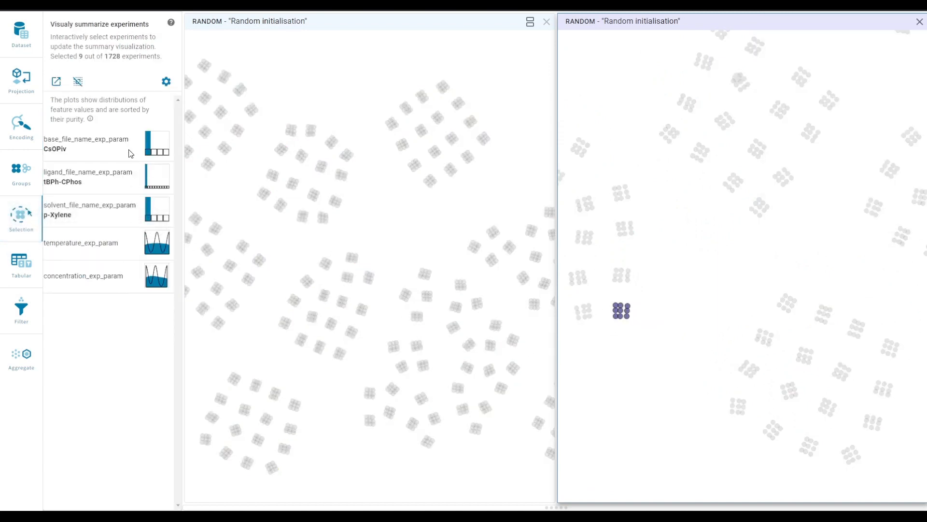
mouse_move(148, 186)
left_click(619, 383)
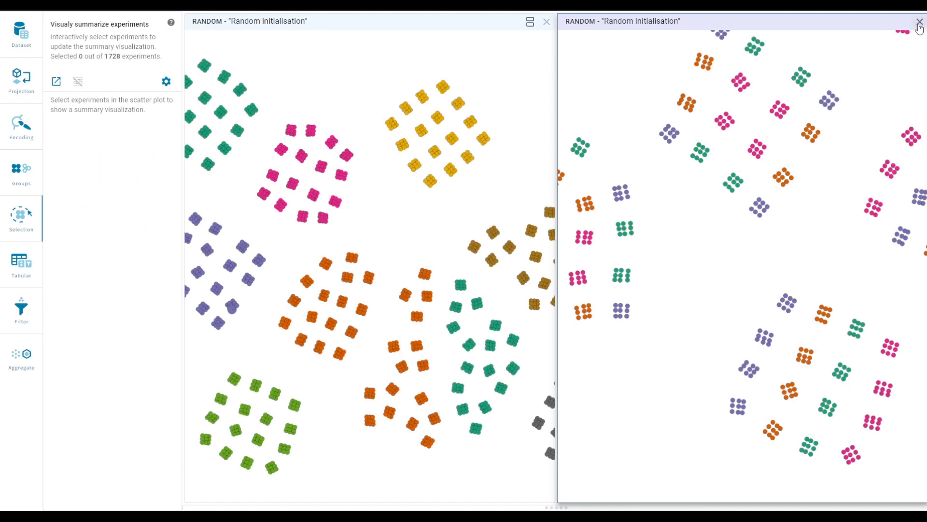
left_click(919, 23)
Step: Filter the dataset to experiments with an experiment_cycle value from 0 to 7
left_click(26, 313)
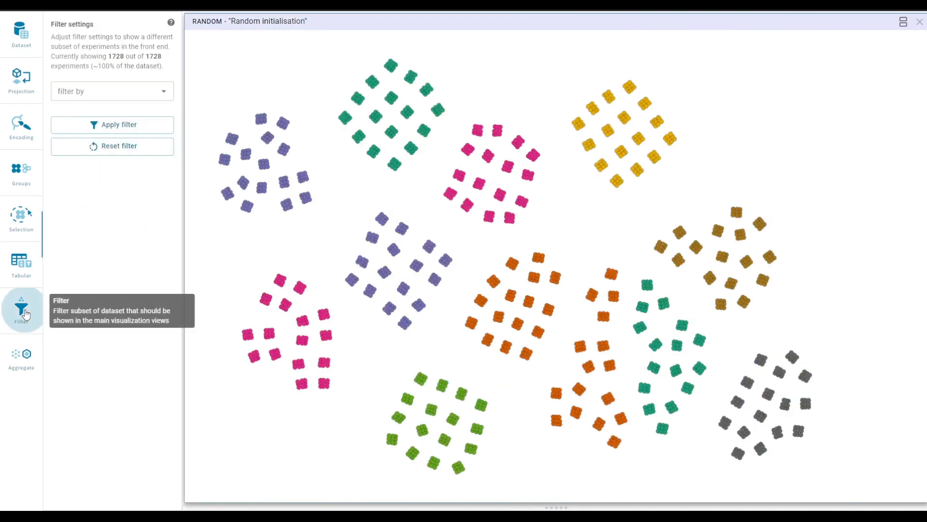
left_click(98, 92)
type("e")
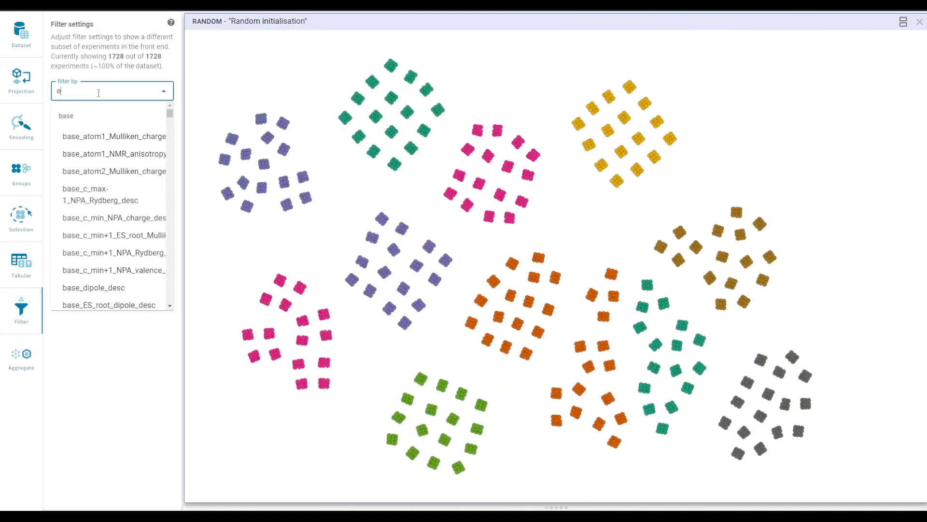
type("xper")
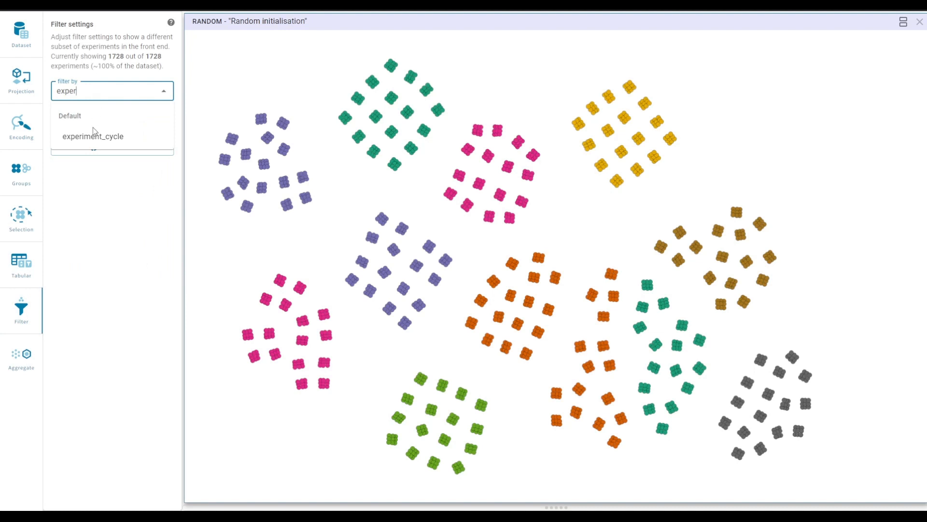
left_click(94, 136)
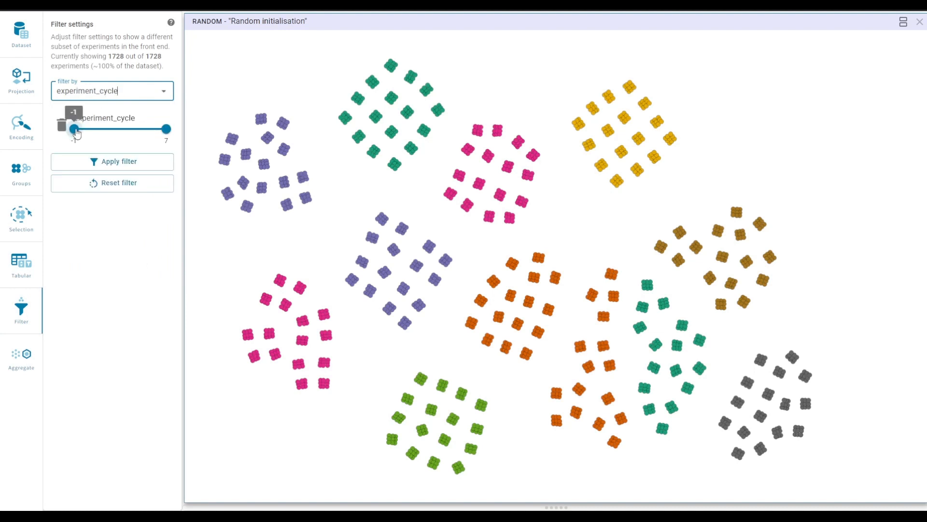
left_click_drag(74, 129, 85, 128)
left_click(93, 162)
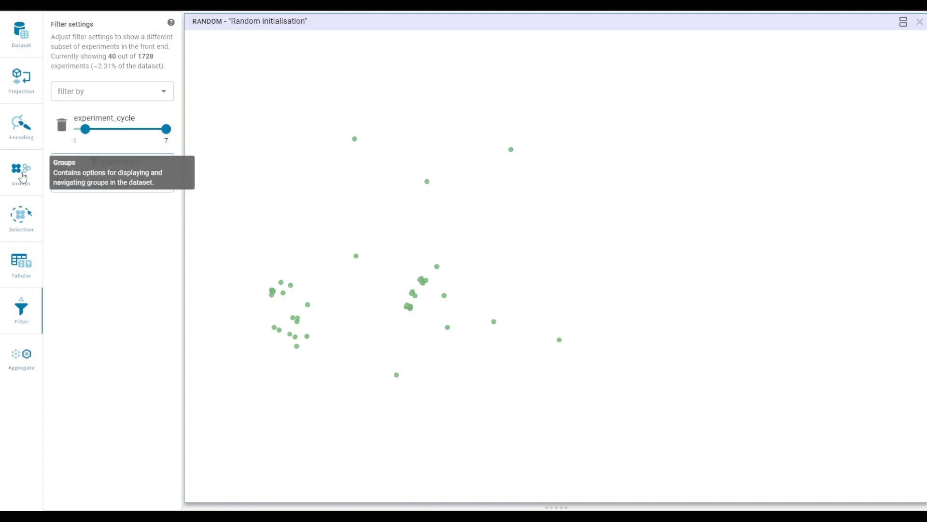
Step: Activate the eight-node collection to show its groups and their sequence in the scatter plot
left_click(31, 181)
left_click(99, 221)
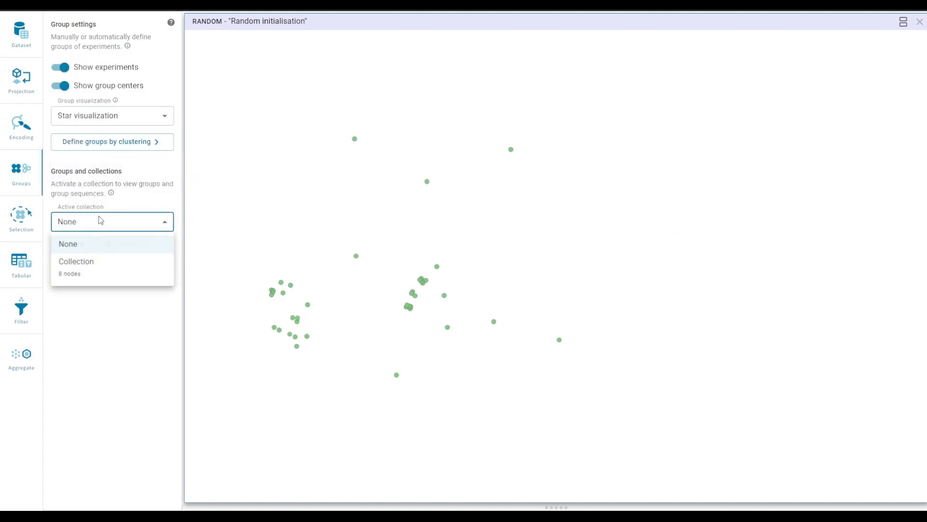
left_click(92, 275)
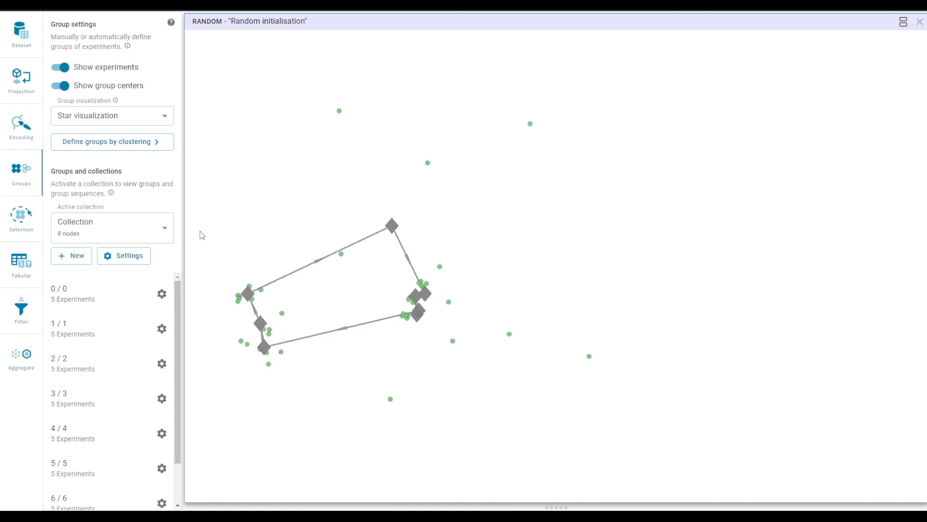
Step: Highlight groups 0/0, 1/1 and 2/2 one after another to inspect where their experiments lie in the plot
left_click(104, 293)
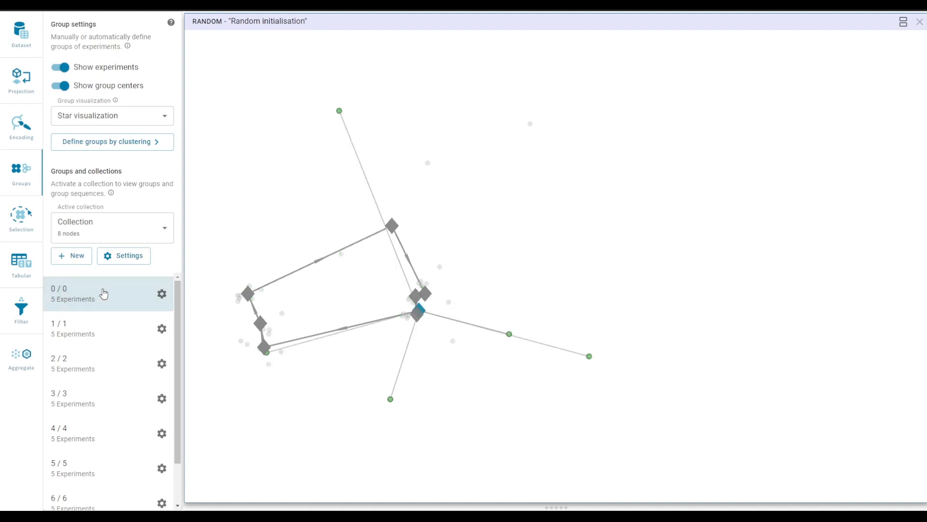
left_click(111, 334)
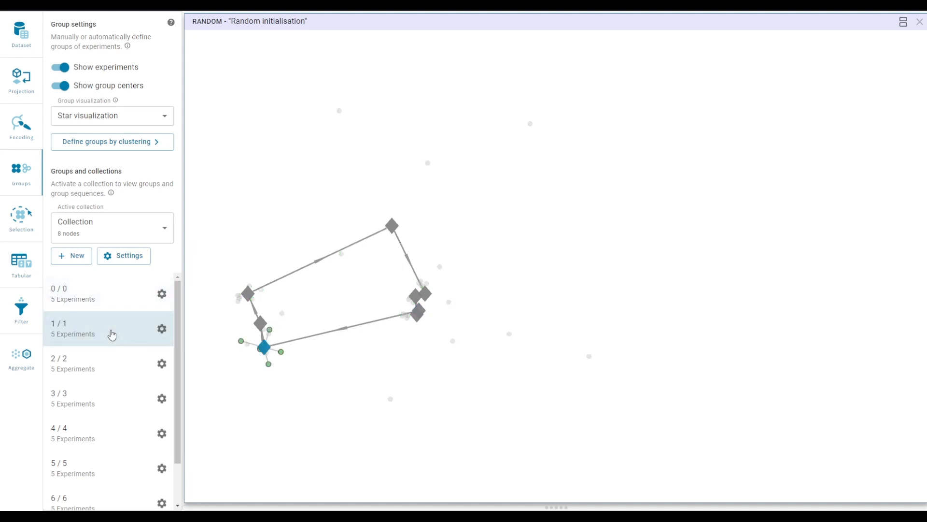
left_click(113, 372)
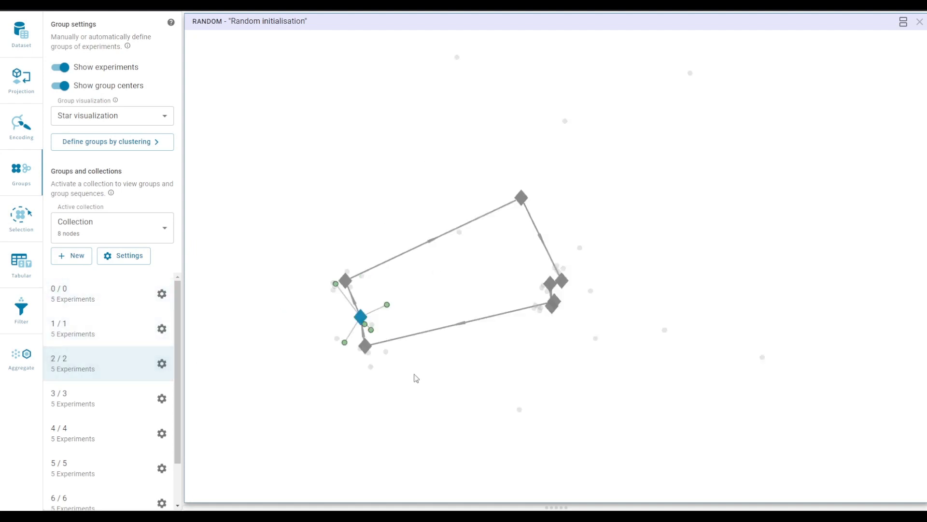
Step: Select the center of group 0/0 in the plot and open the group comparison for its sequence
left_click(555, 302)
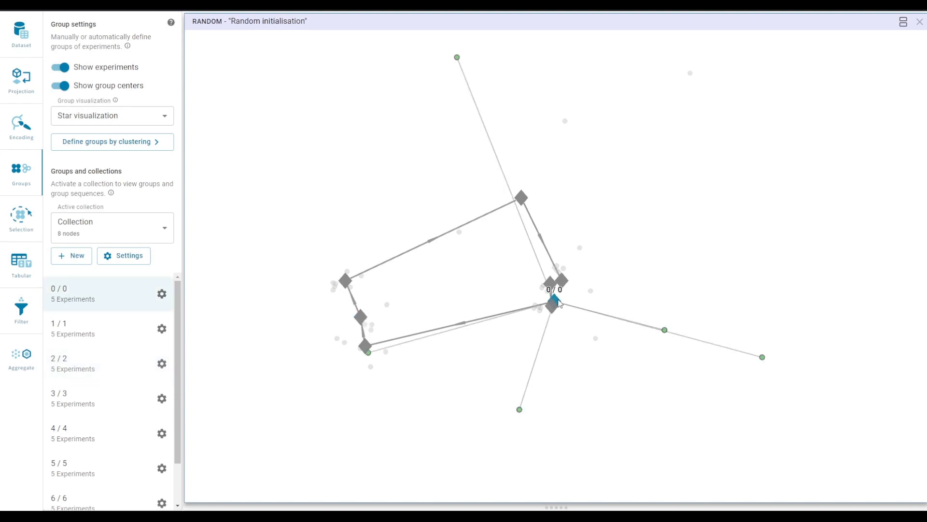
right_click(558, 301)
left_click(590, 337)
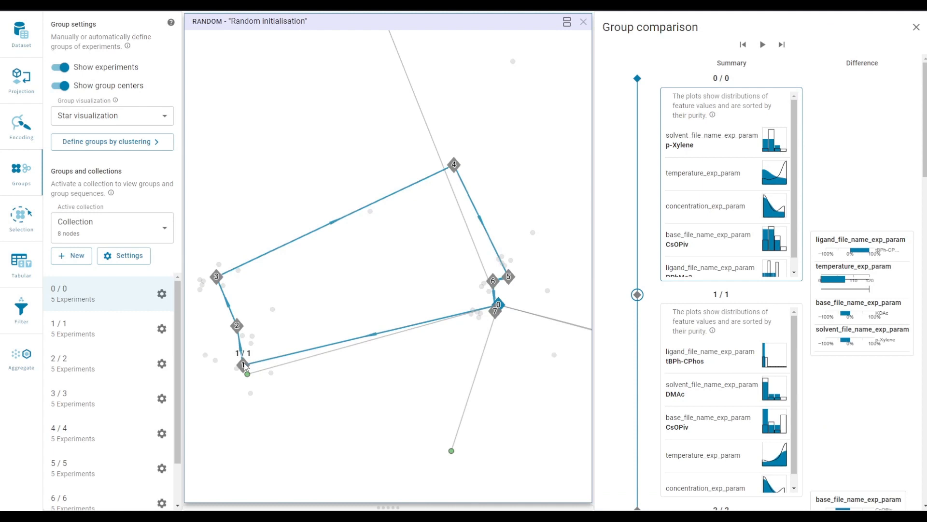
Step: Select group 1/1 in the sequence, examine the summaries and differences of the consecutive groups, and close the group comparison
left_click(244, 365)
left_click_drag(316, 389, 417, 360)
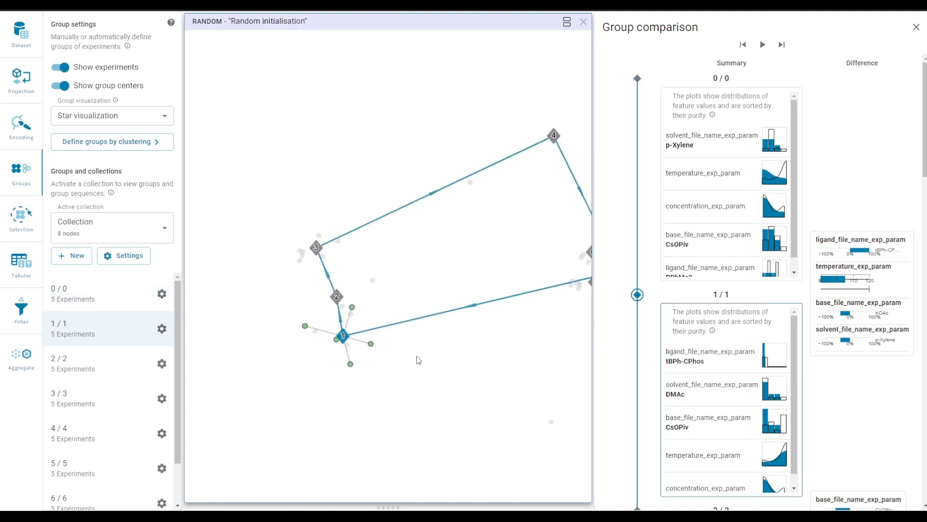
scroll(649, 252, "down", 5)
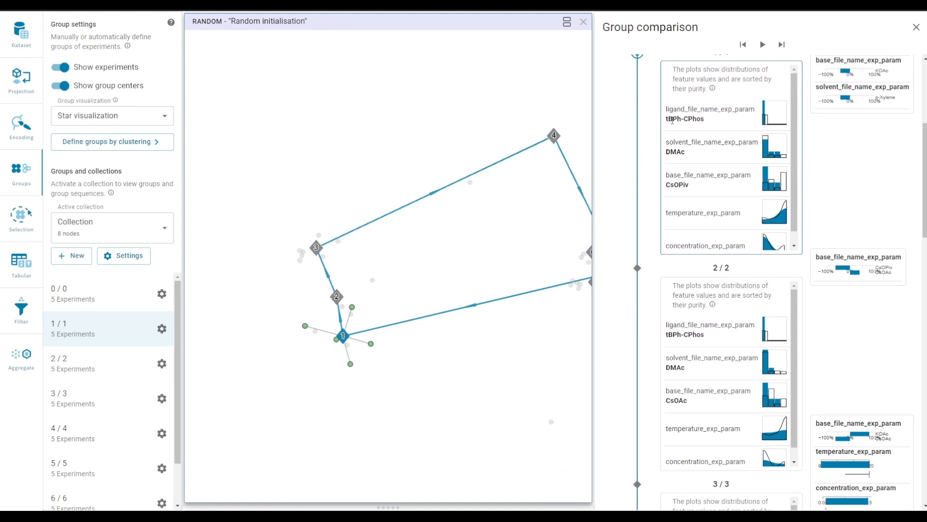
scroll(652, 309, "down", 3)
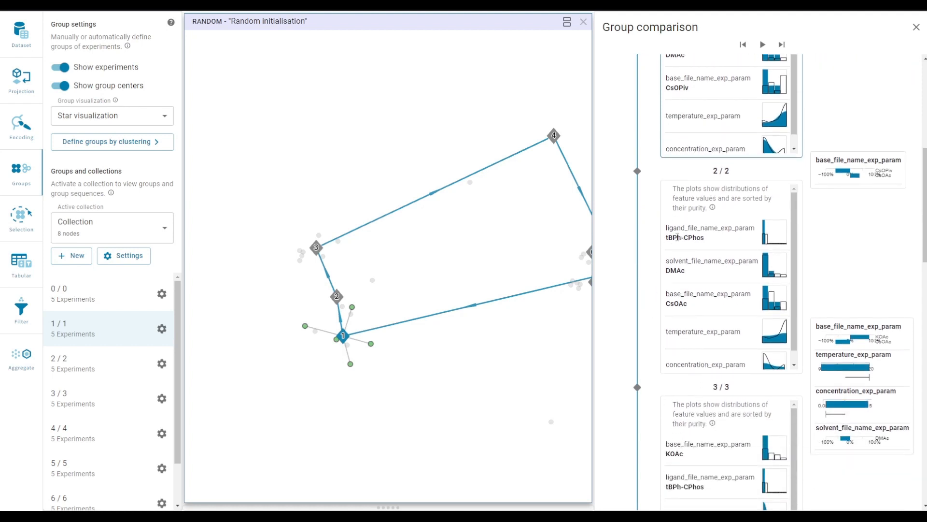
scroll(671, 241, "down", 5)
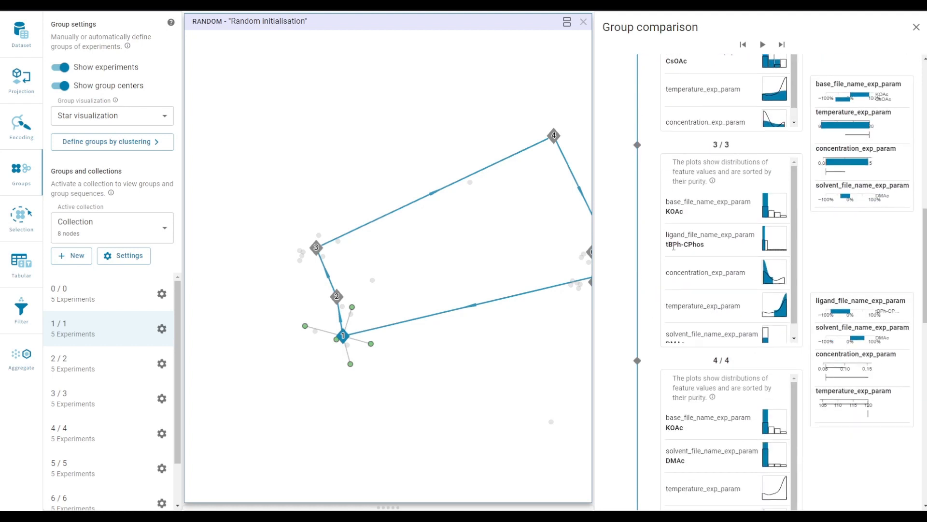
scroll(673, 246, "up", 1)
scroll(612, 329, "up", 7)
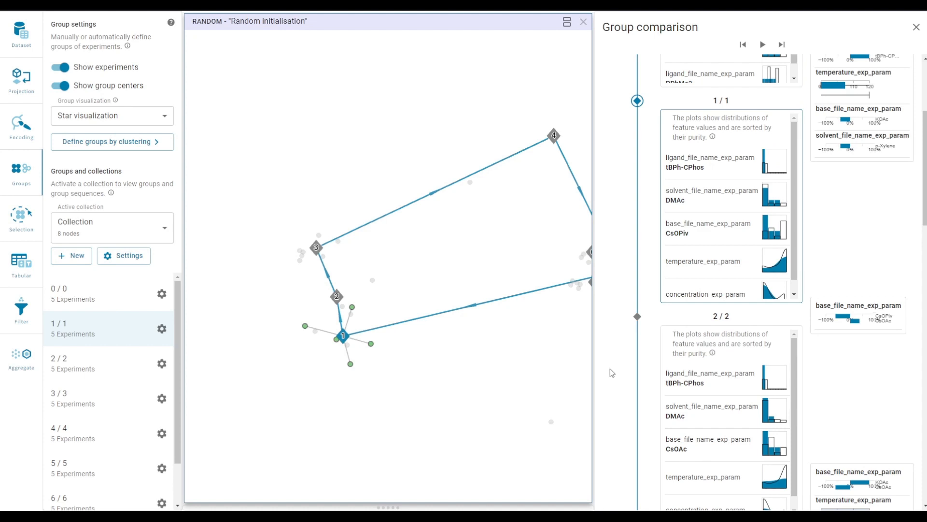
left_click(916, 28)
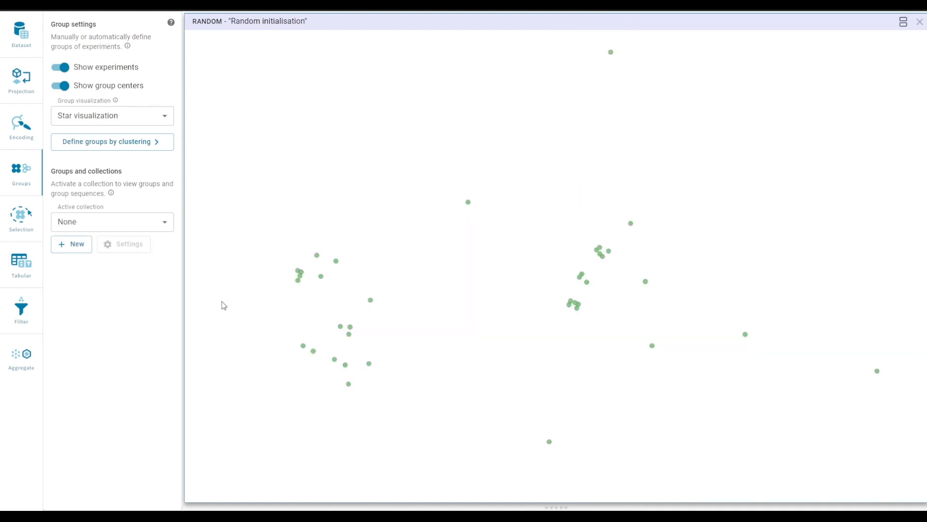
Step: Aggregate all experiments by pred_yield and set the displayed step to 7
left_click(21, 357)
left_click(89, 92)
type("pr")
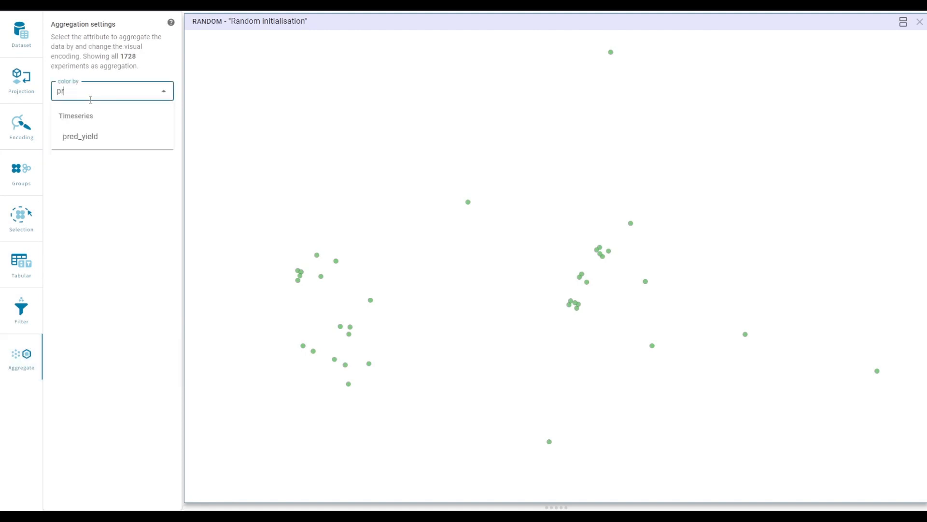
type("ed")
left_click(87, 137)
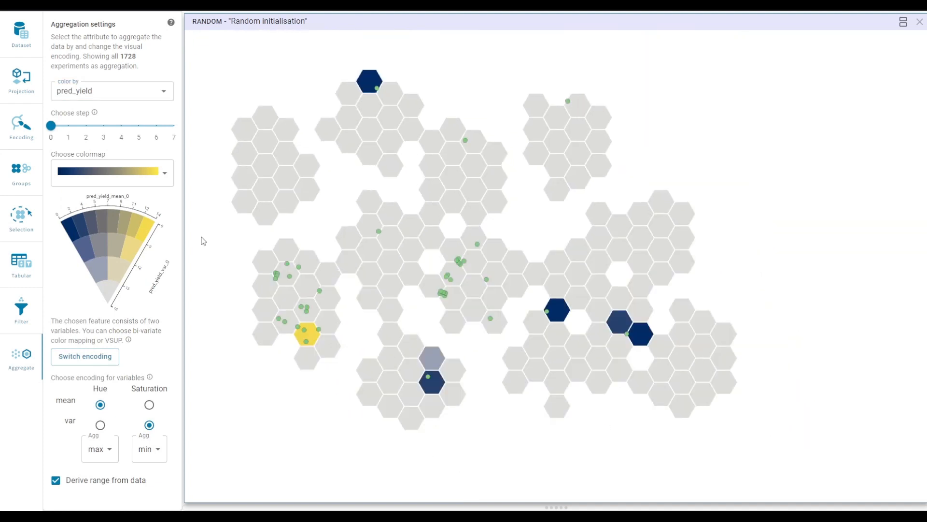
left_click_drag(69, 132, 173, 129)
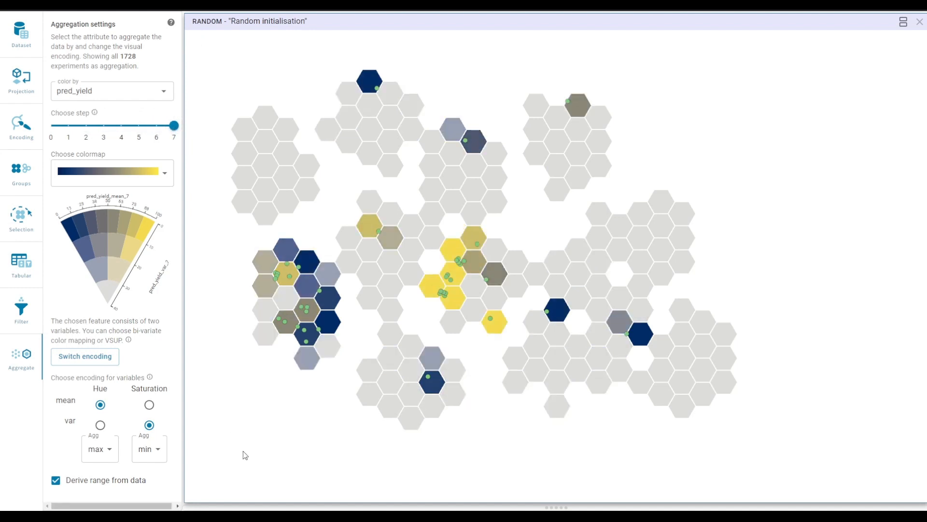
Step: Reveal the experiment table beneath the plot and sort it by Meas_yield in descending order
left_click_drag(270, 506, 300, 245)
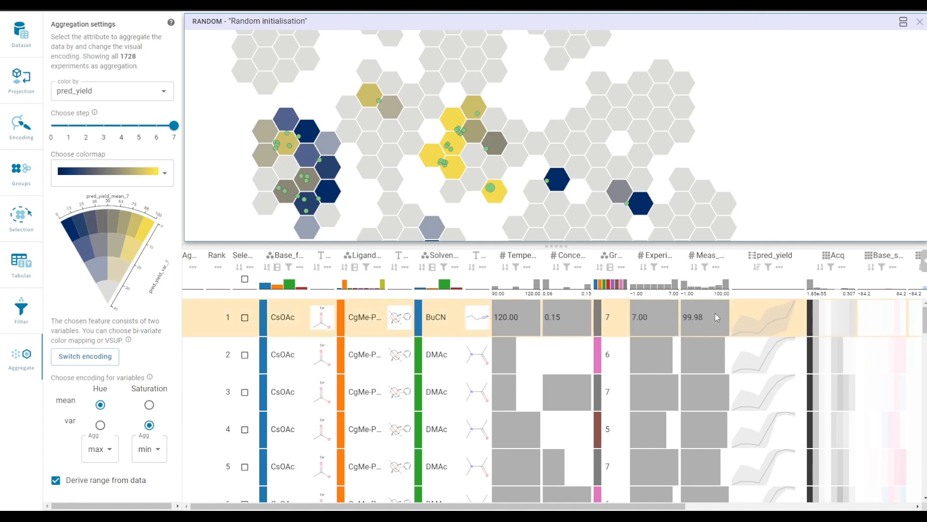
mouse_move(763, 324)
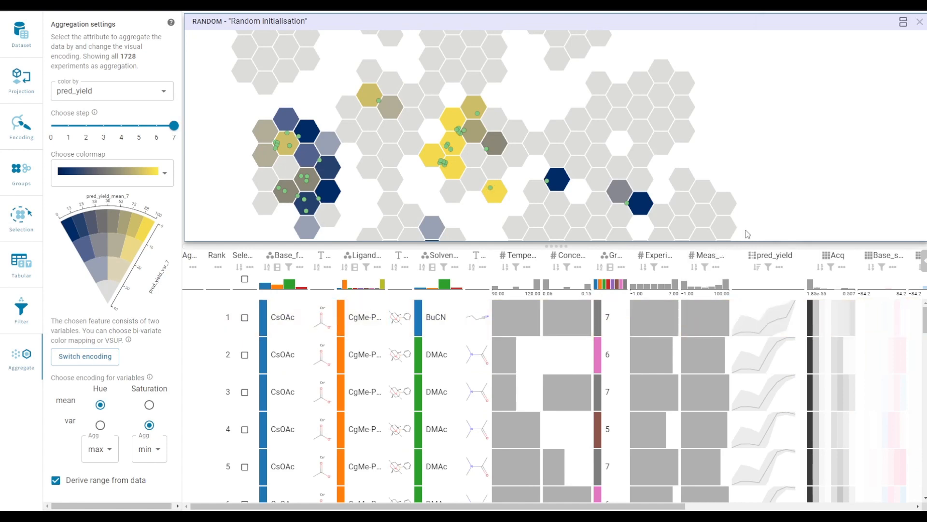
left_click(717, 268)
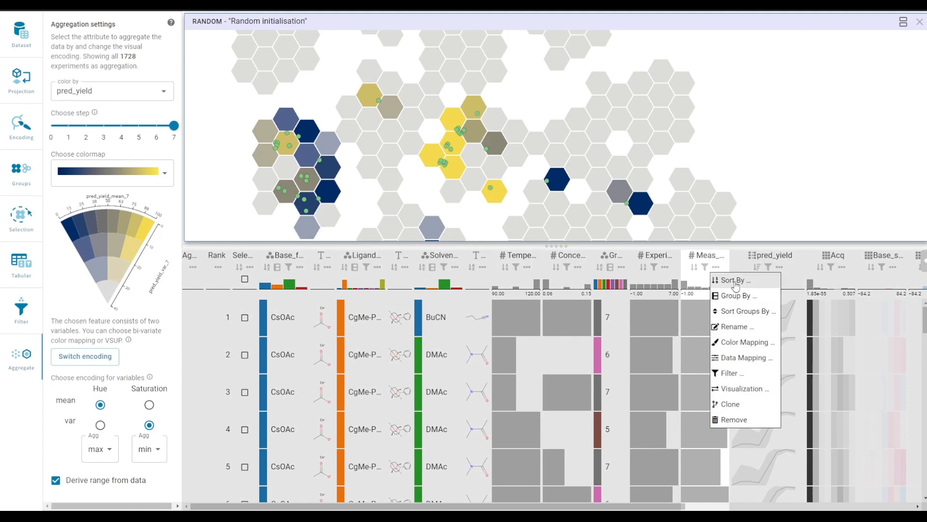
left_click(735, 284)
left_click(736, 319)
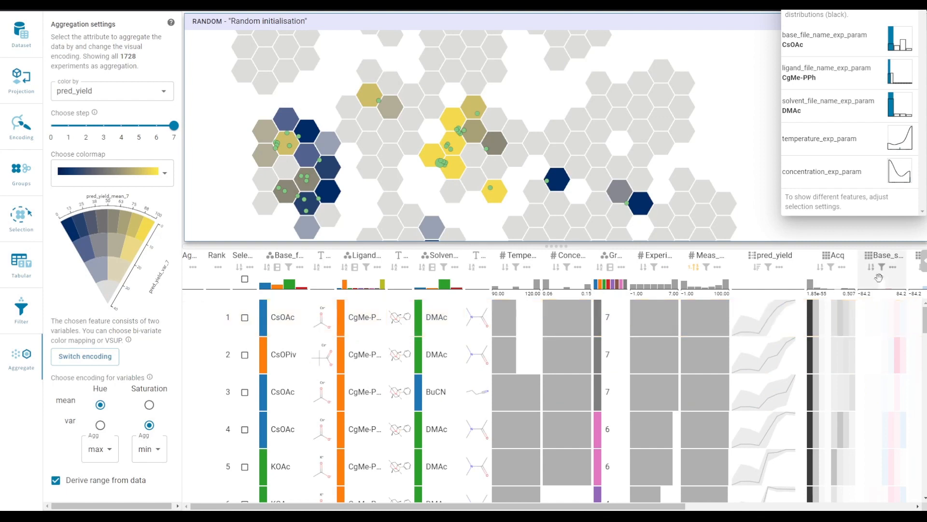
Step: Turn on the table's overview mode and select the seven experiments with the highest measured yields
left_click(923, 265)
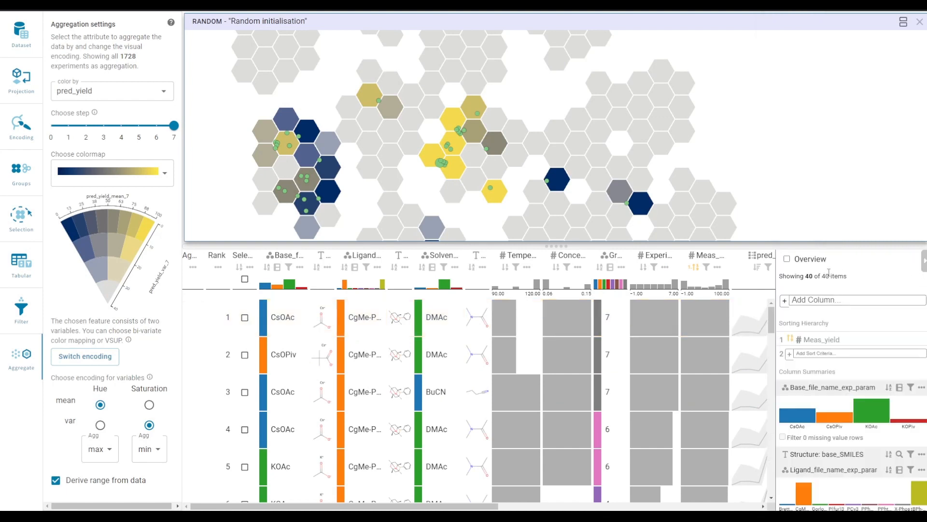
left_click(788, 259)
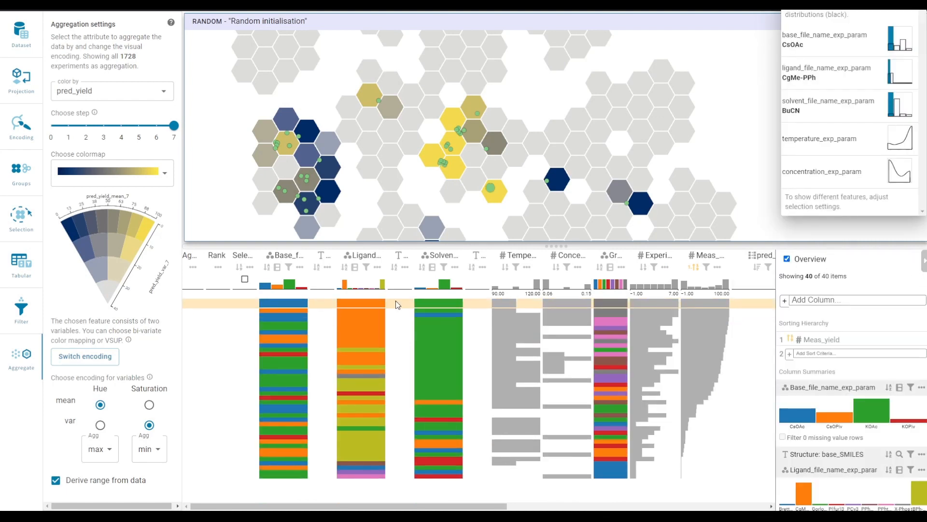
left_click(360, 341)
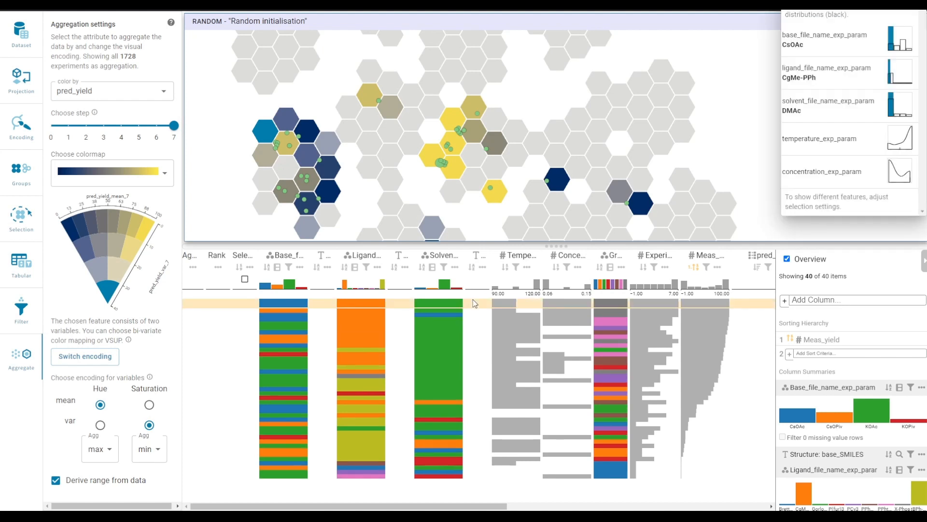
left_click(477, 303)
left_click(478, 339, "shift")
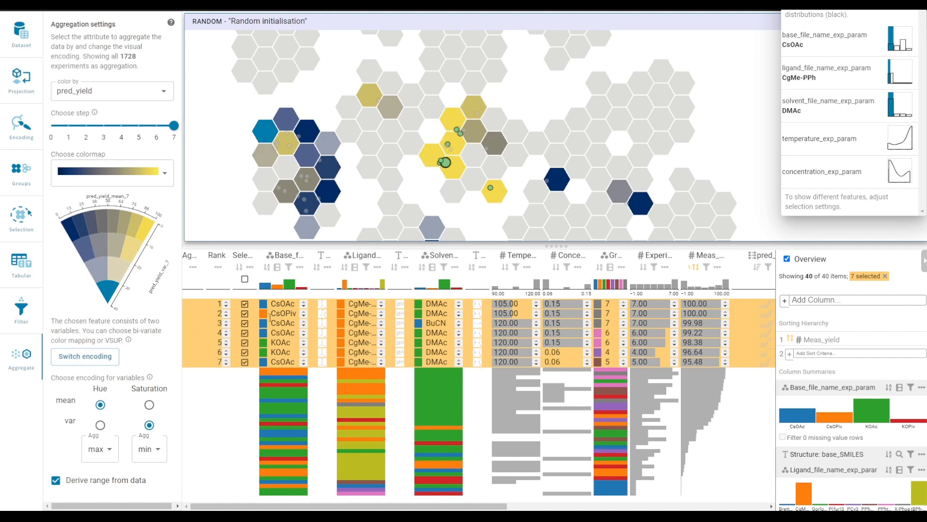
Step: Examine the selected experiments' feature distributions in the selection summary, and switch the tabular view to parallel coordinates
left_click(21, 218)
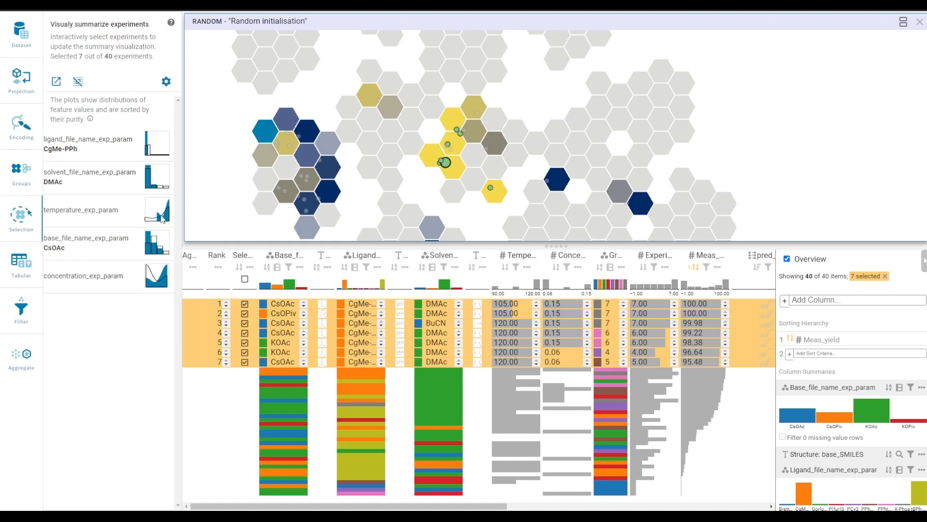
mouse_move(160, 220)
left_click(36, 266)
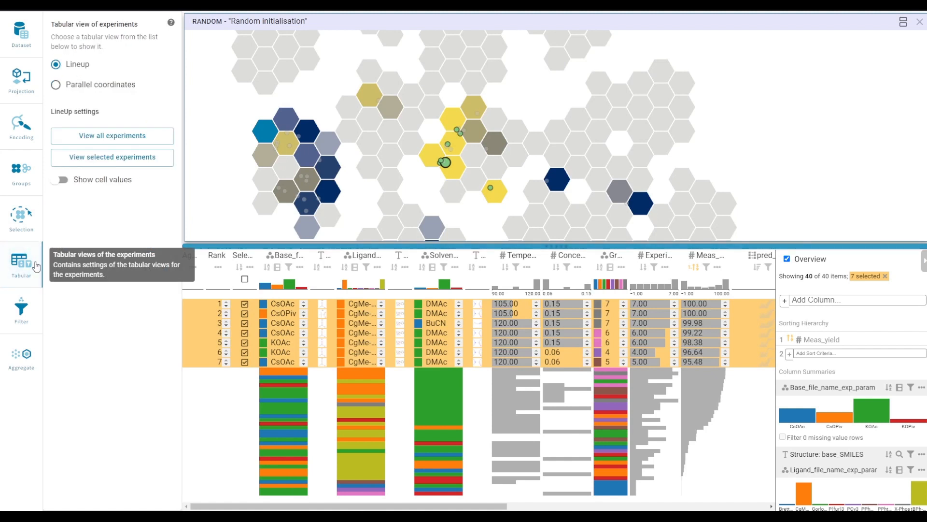
left_click(95, 88)
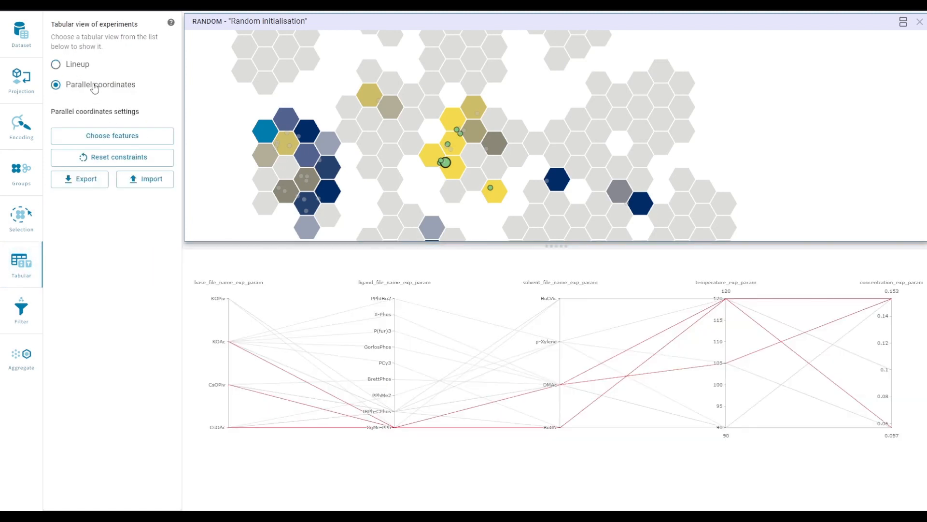
Step: Remove the experiment_cycle filter and apply the change to show the whole dataset
left_click(28, 323)
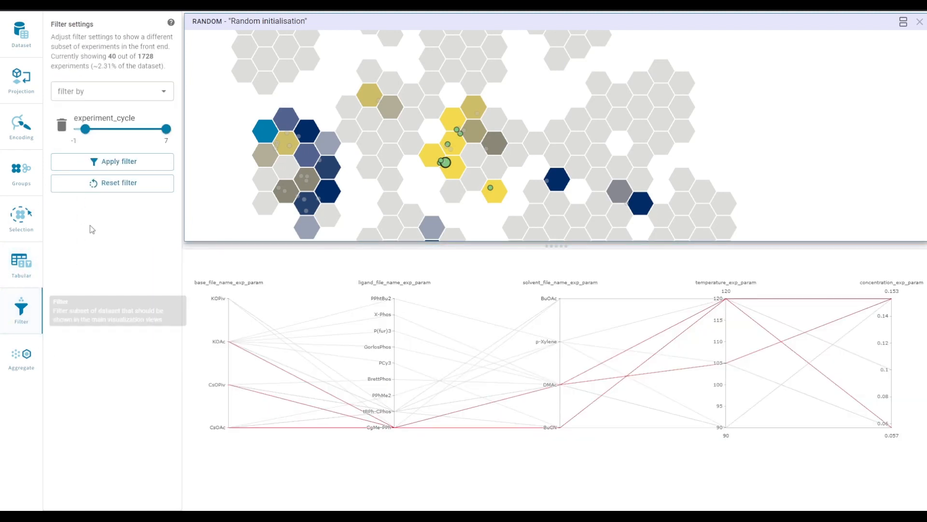
left_click(67, 131)
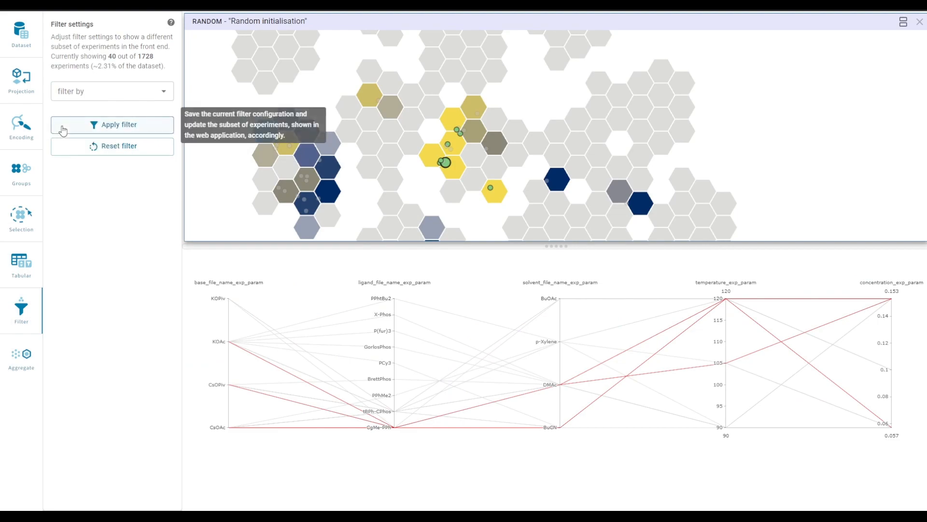
left_click(107, 128)
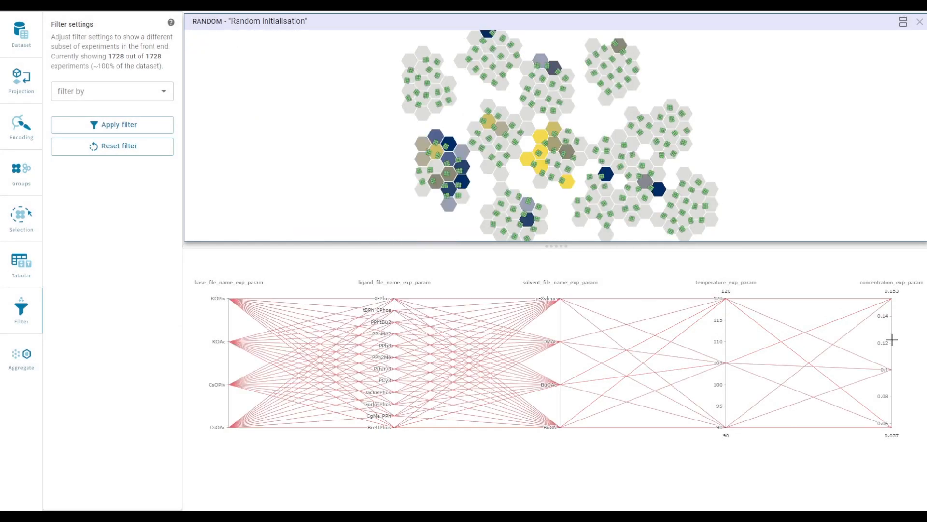
Step: Add meas_yield to the parallel coordinates plot and constrain its axis to roughly 90 to 100
left_click(13, 271)
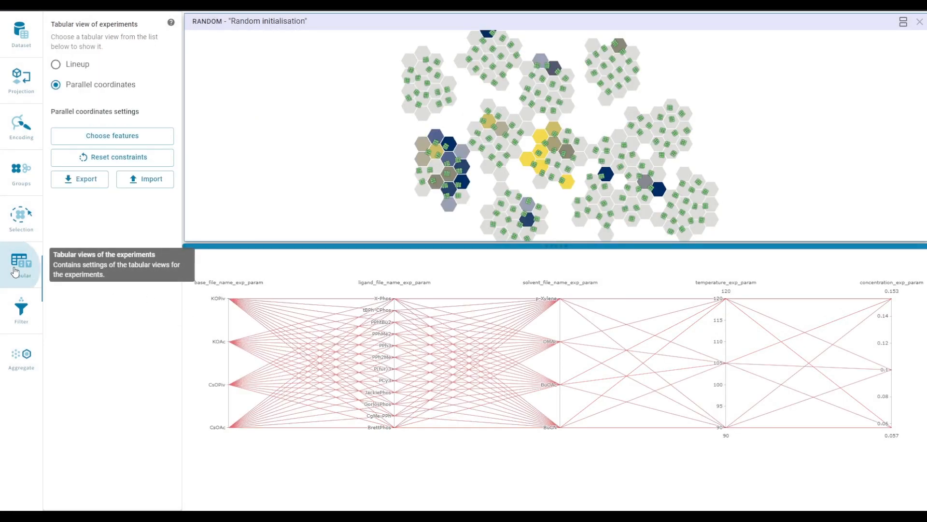
left_click(108, 135)
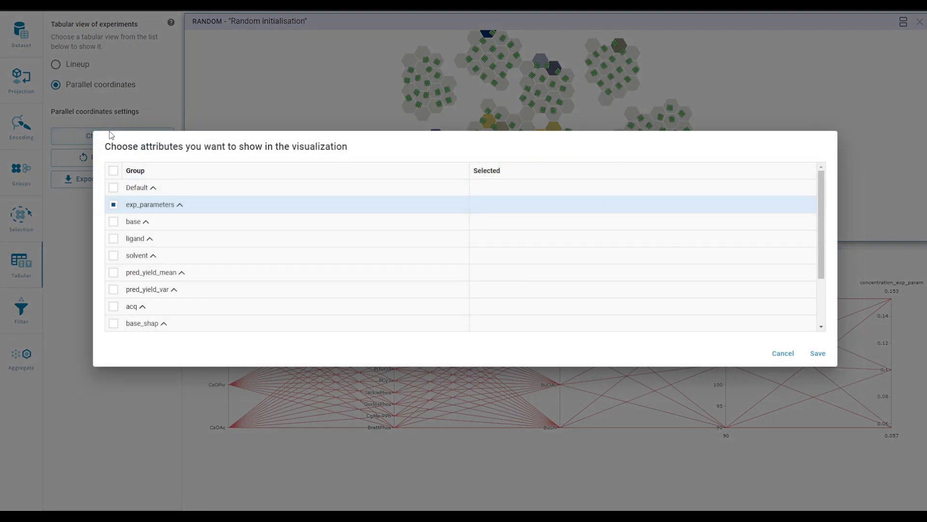
left_click(153, 189)
scroll(164, 227, "down", 1)
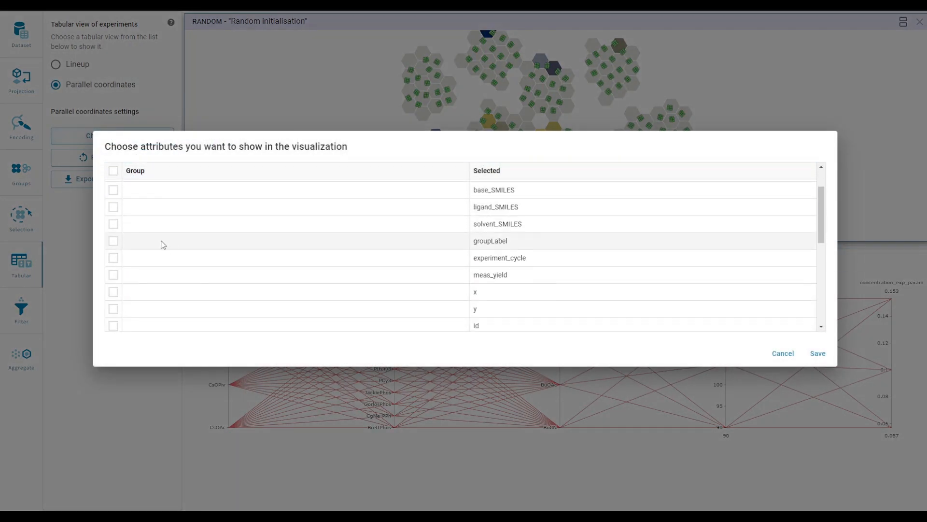
left_click(113, 276)
scroll(151, 244, "up", 2)
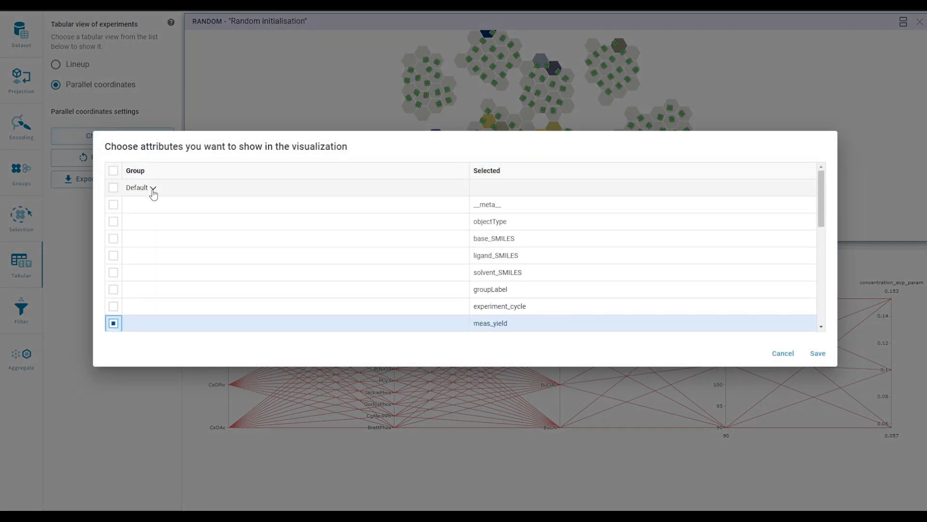
left_click(153, 188)
left_click(818, 353)
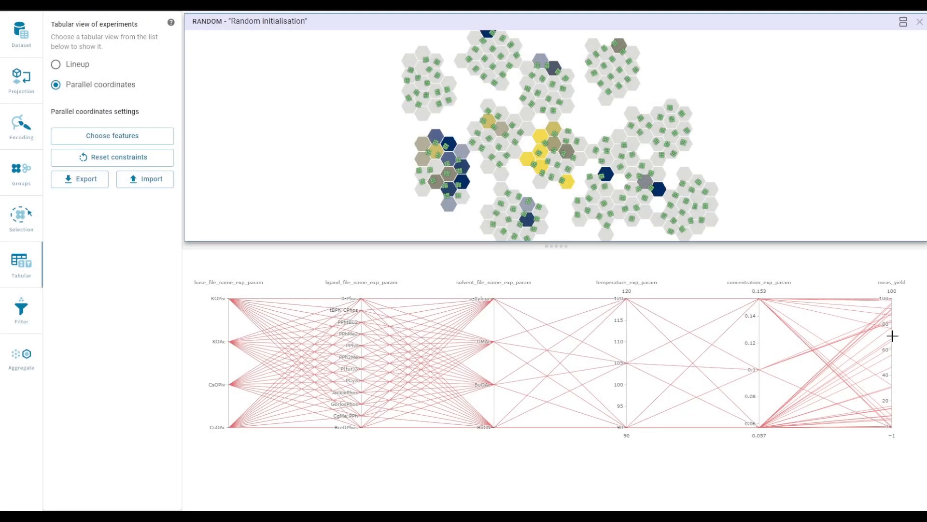
mouse_move(893, 336)
left_mouse_down()
mouse_move(891, 298)
mouse_move(893, 313)
left_mouse_up()
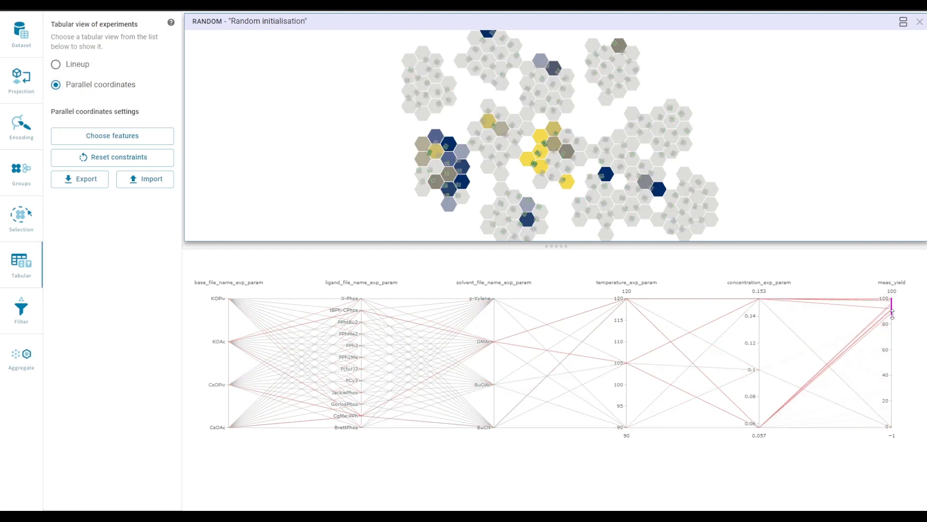